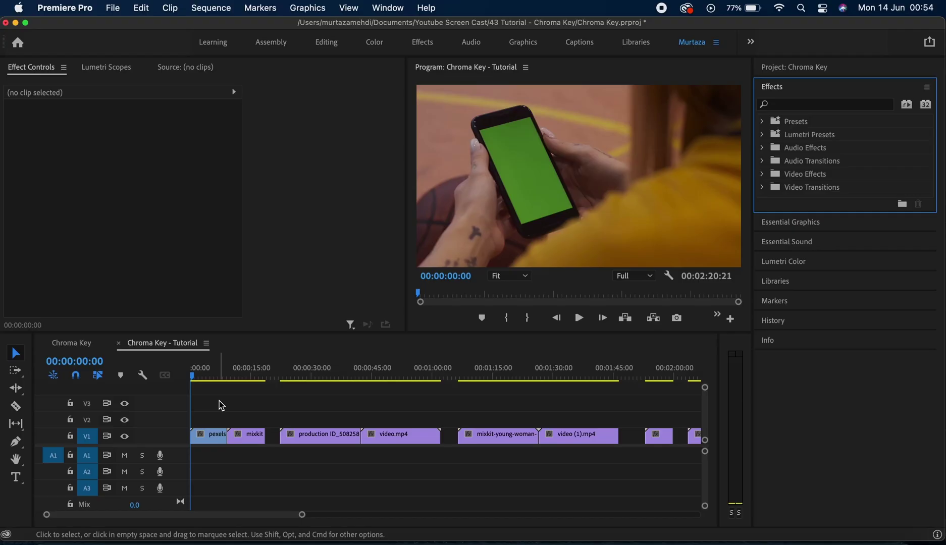
click(218, 401)
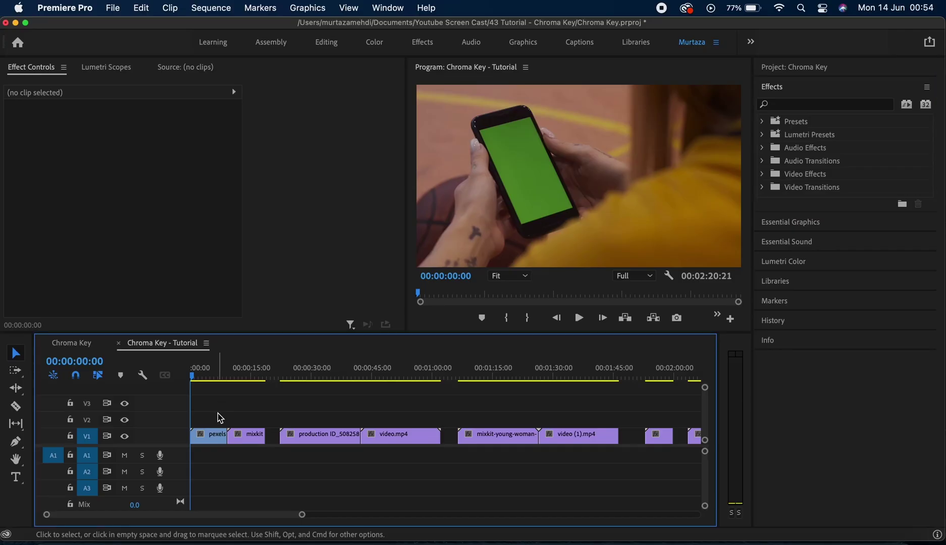
click(208, 439)
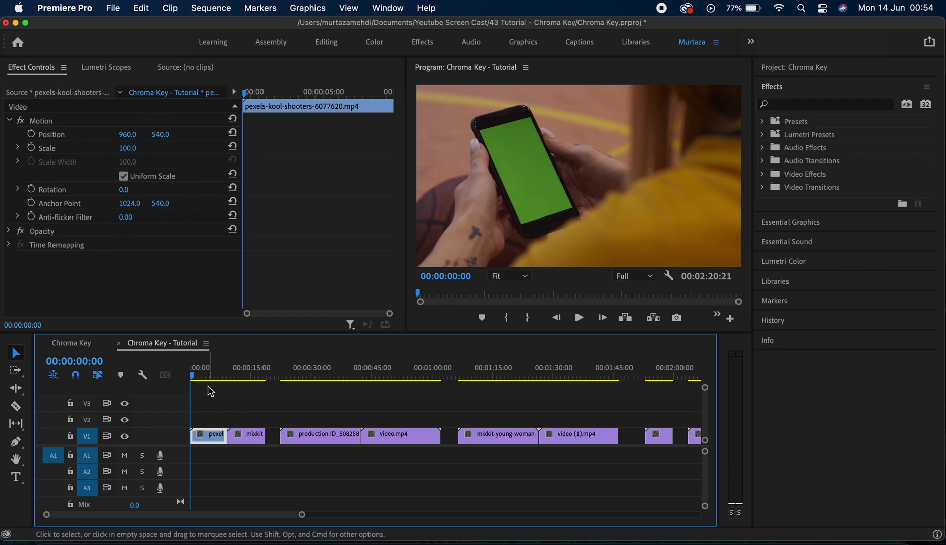
drag(193, 376, 201, 381)
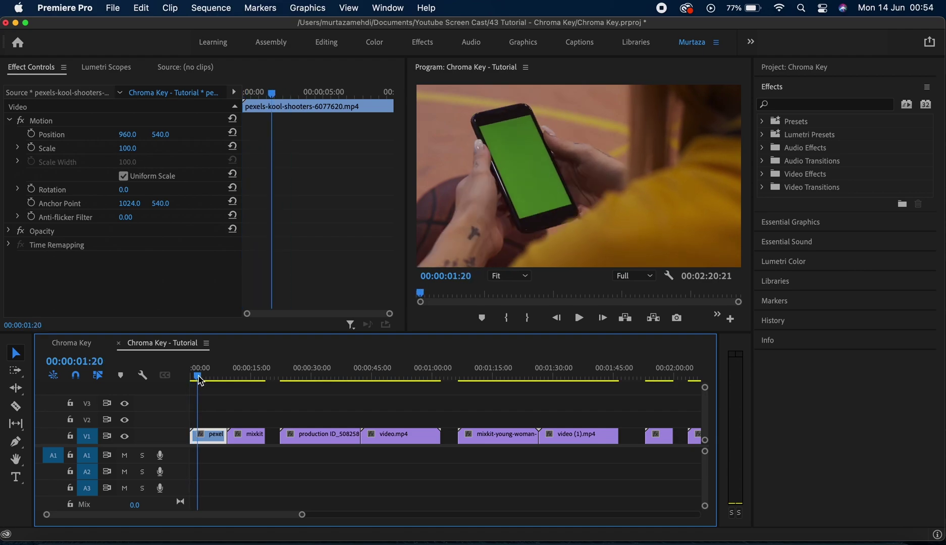
click(313, 380)
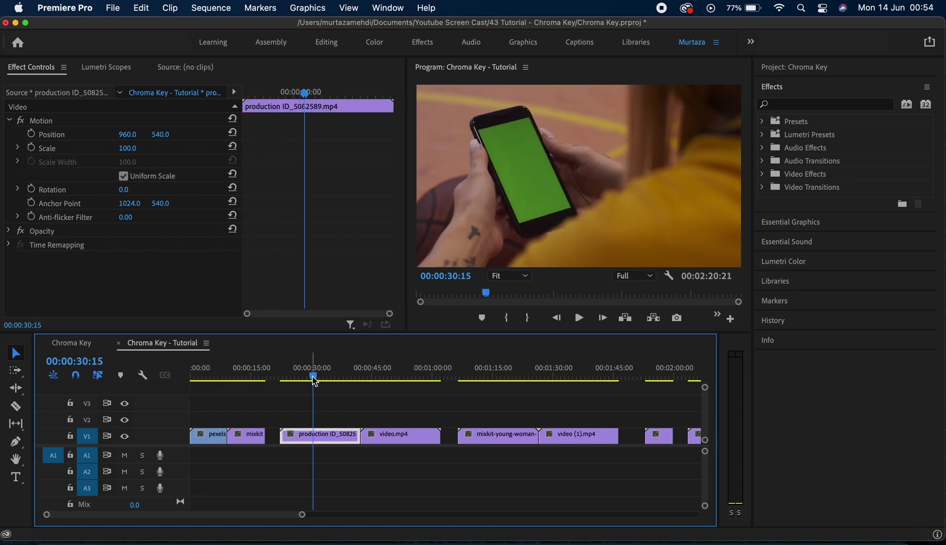
drag(314, 379, 324, 379)
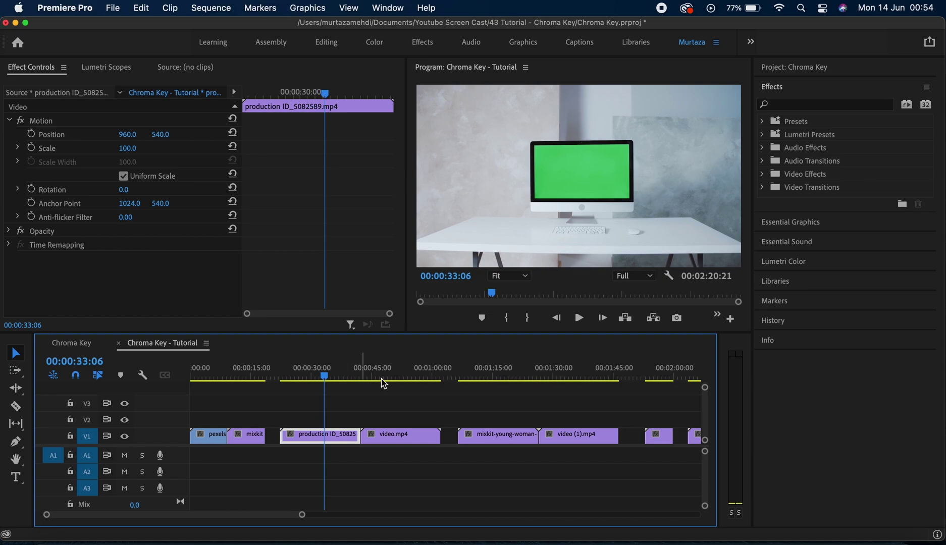
drag(486, 380, 489, 380)
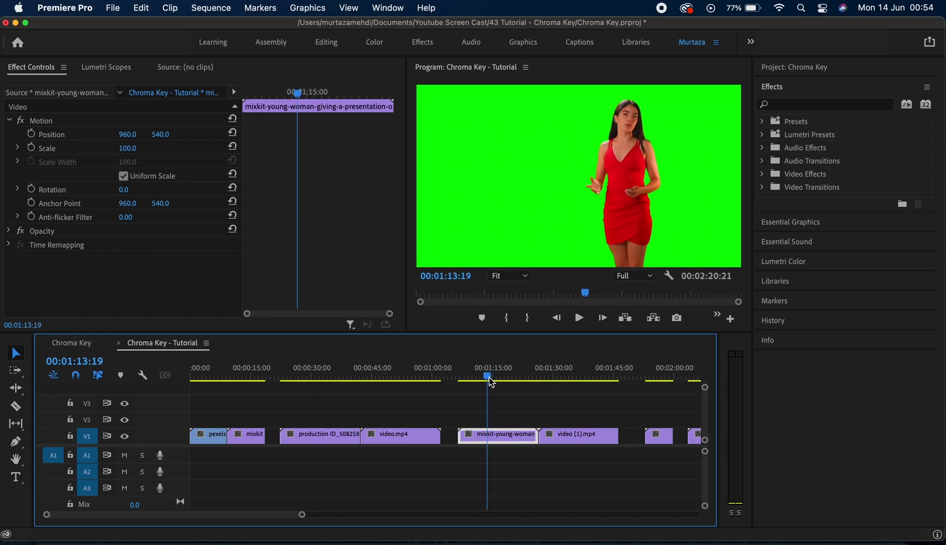
click(653, 379)
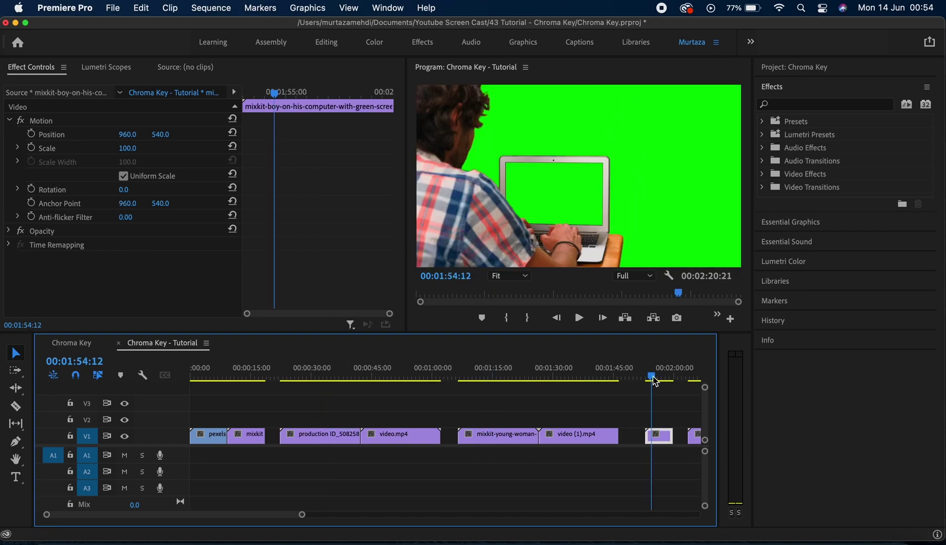
drag(655, 382, 658, 383)
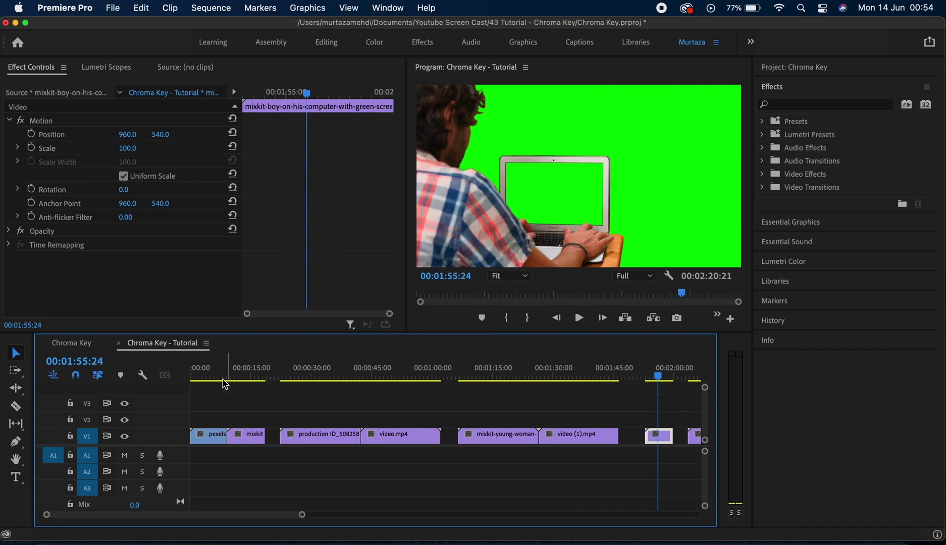
click(207, 379)
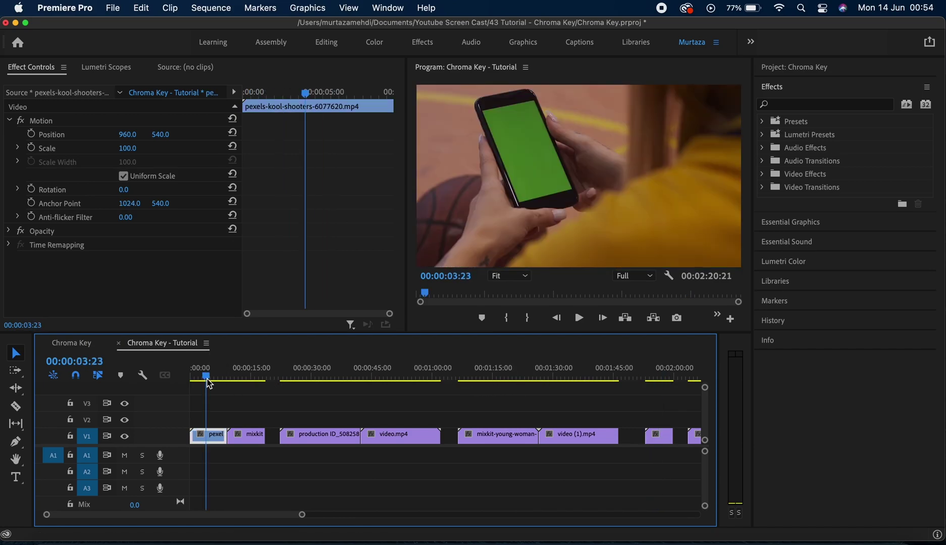
key(Home)
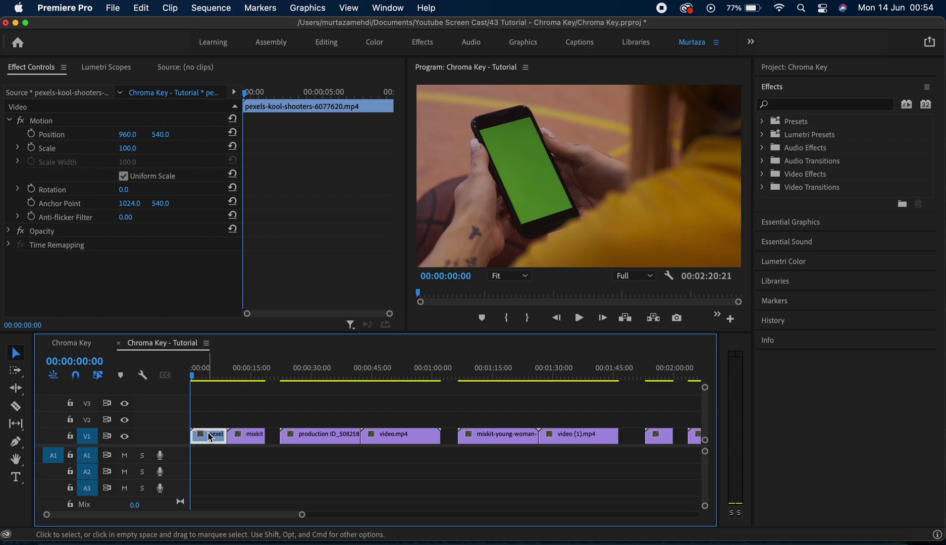
Move the pexels phone clip onto V2, directly above the mixkit clip at the sequence start
mouse_move(209, 436)
mouse_down()
mouse_move(208, 420)
mouse_move(236, 437)
mouse_move(213, 437)
mouse_up()
click(250, 438)
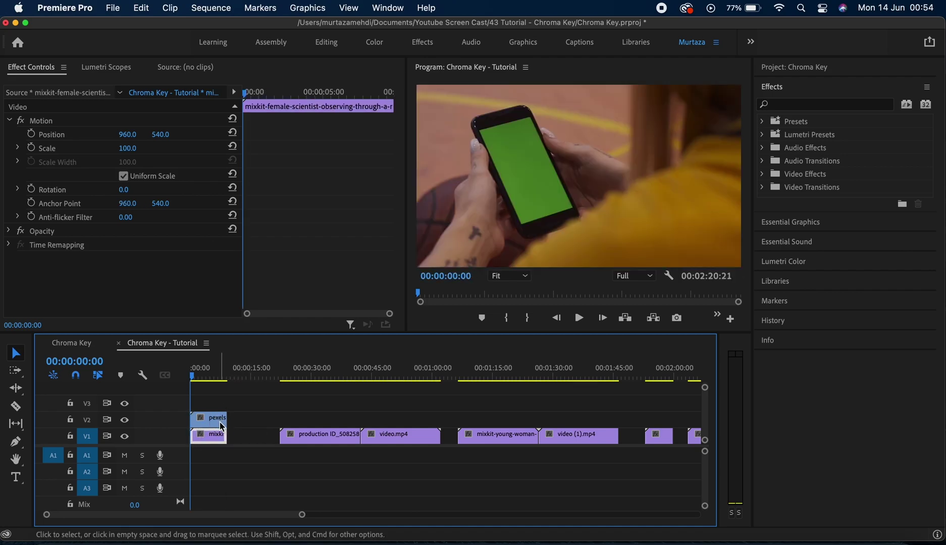
click(213, 419)
click(859, 110)
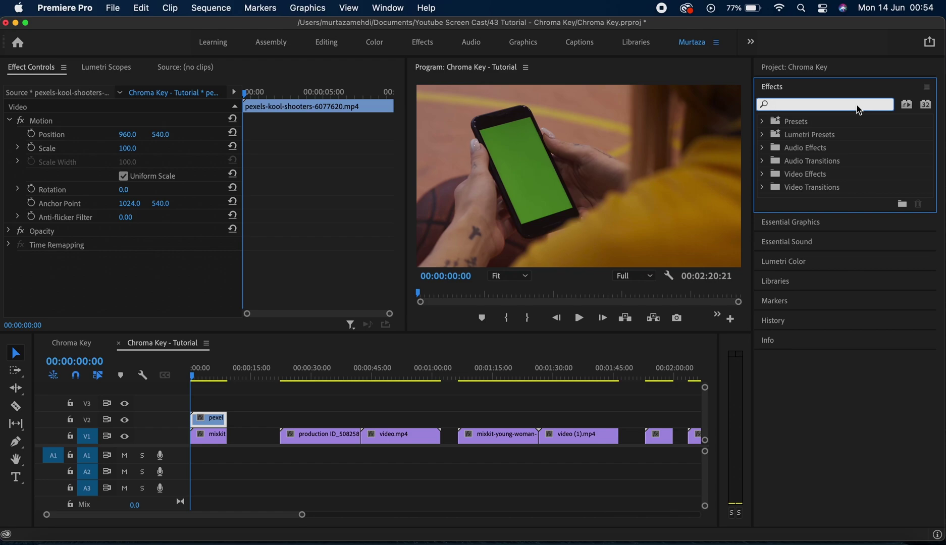
Apply Ultra Key to the pexels clip and sample the phone's green screen as Key Color
text(ultra)
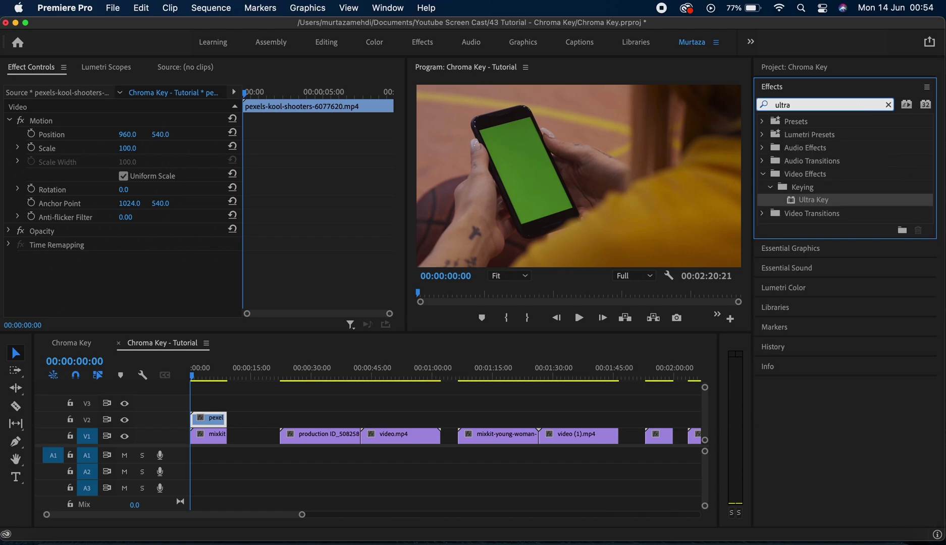
drag(824, 205, 214, 425)
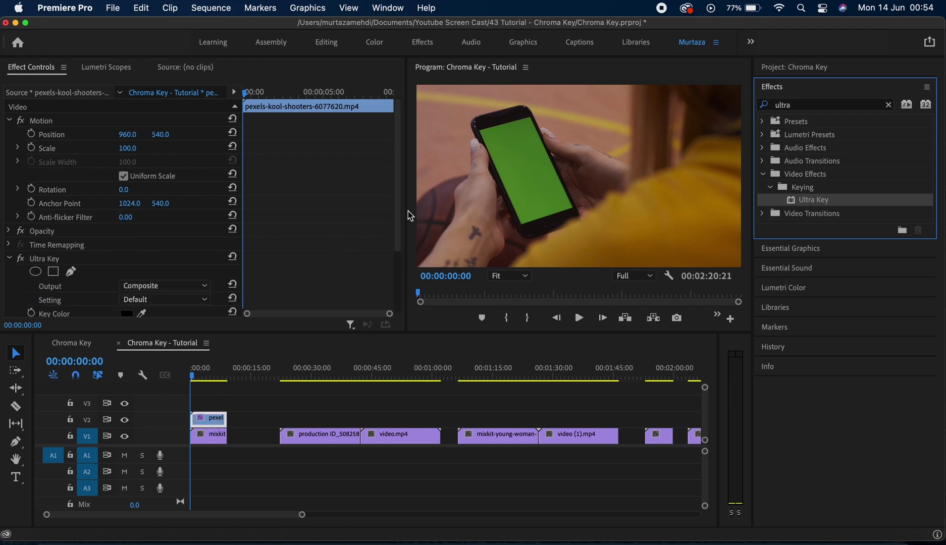
drag(399, 243, 401, 303)
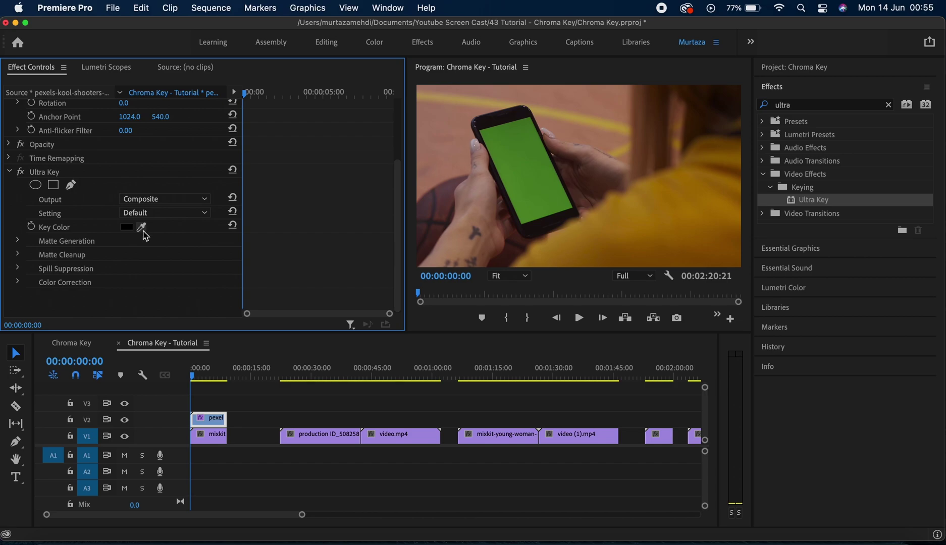
click(143, 228)
click(532, 182)
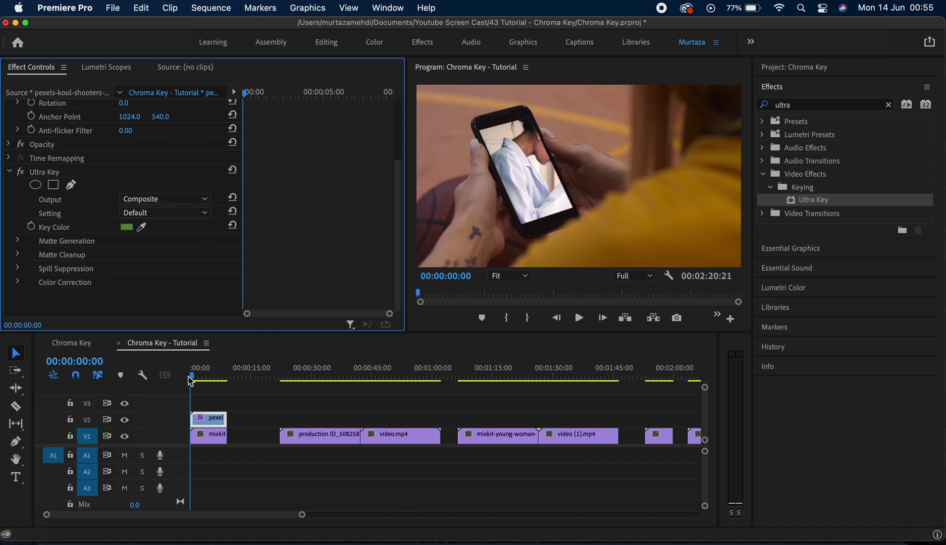
click(214, 439)
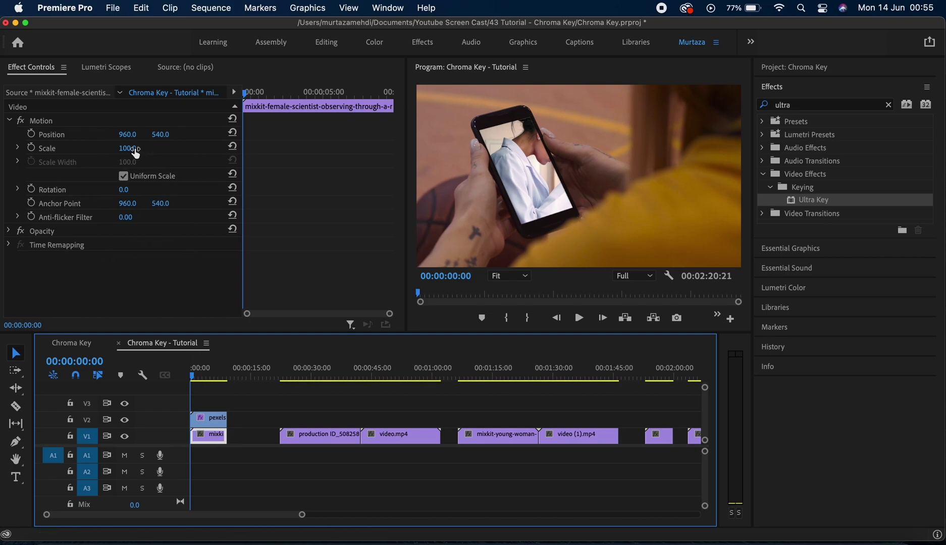
Scale the scientist clip to 69 and move it to Position 767, 540
mouse_move(132, 147)
mouse_down()
mouse_move(98, 147)
mouse_move(139, 147)
mouse_up()
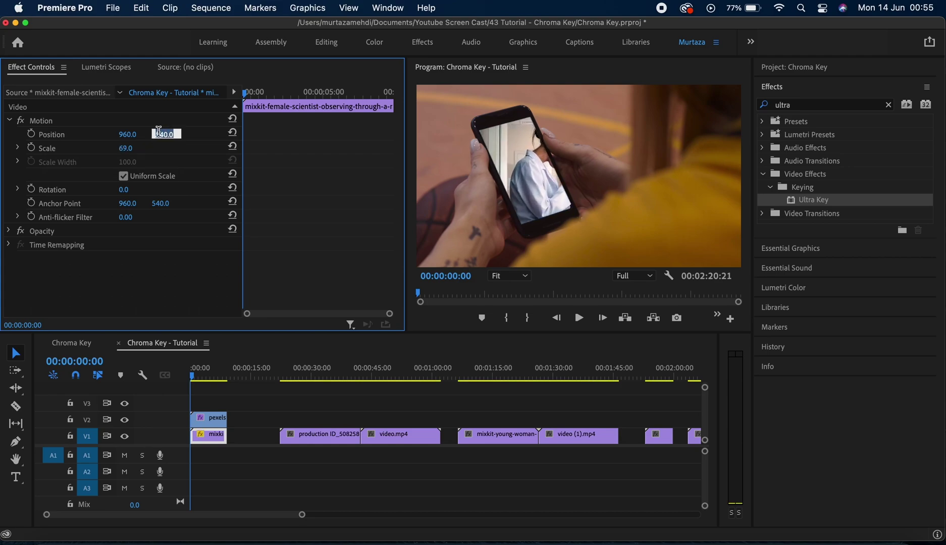
drag(127, 134, 99, 134)
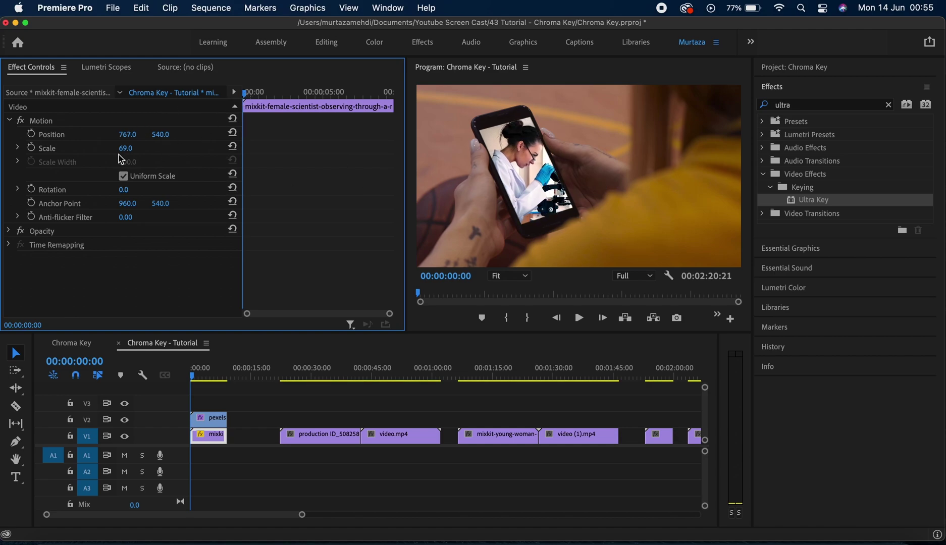
drag(248, 97, 268, 95)
Enable Position keyframing and raise the scientist footage to Y 525, then 505, across the following frames
click(31, 134)
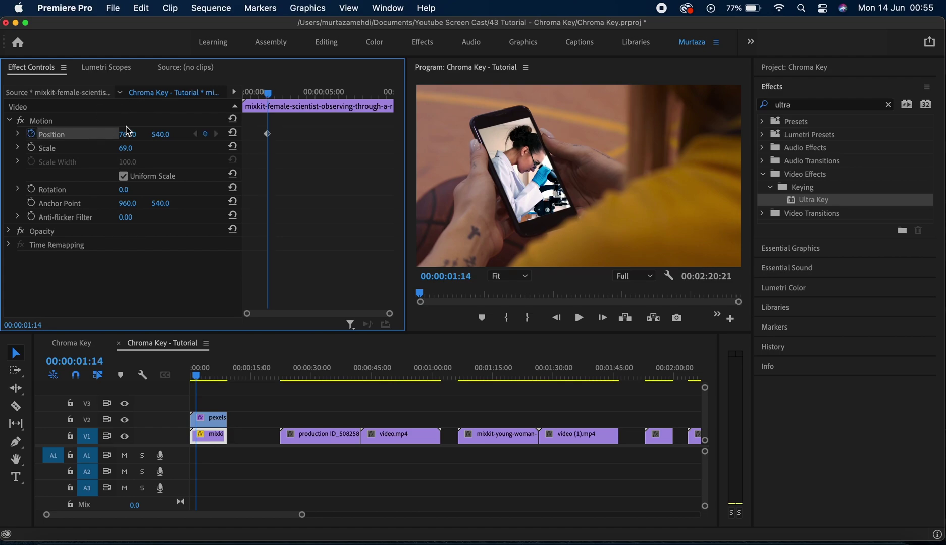
key(Right)
key(Right)
key(Right)
key(Right)
key(Right)
key(Right)
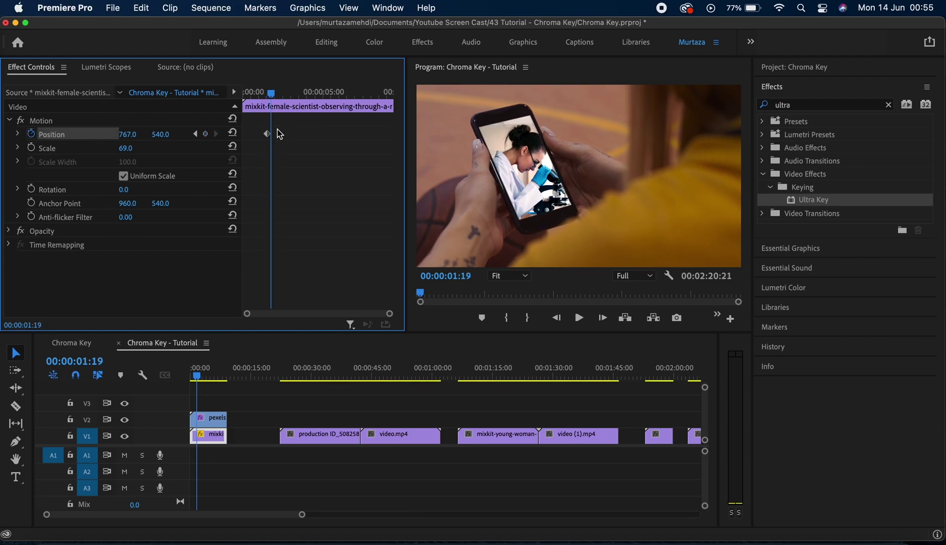
key(Right)
key(Right)
key(Right)
key(Right)
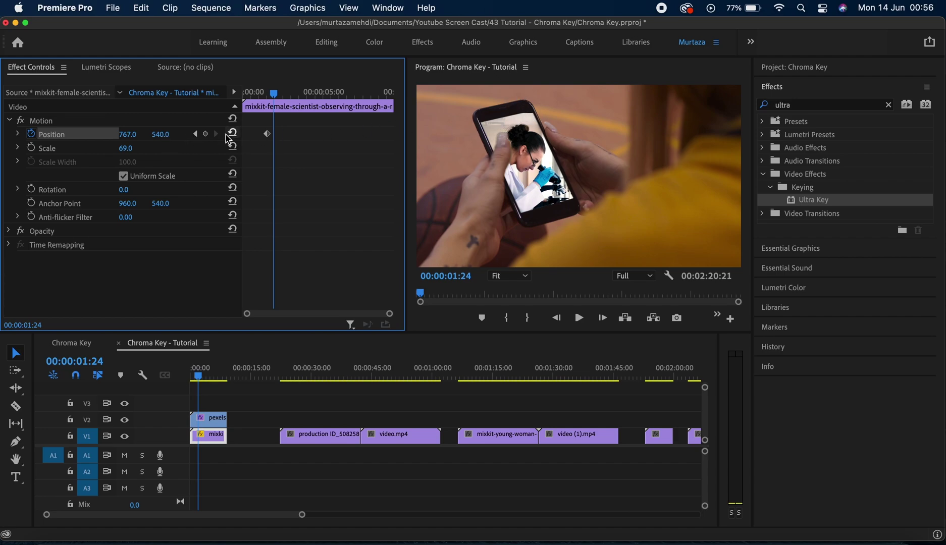
drag(160, 134, 153, 134)
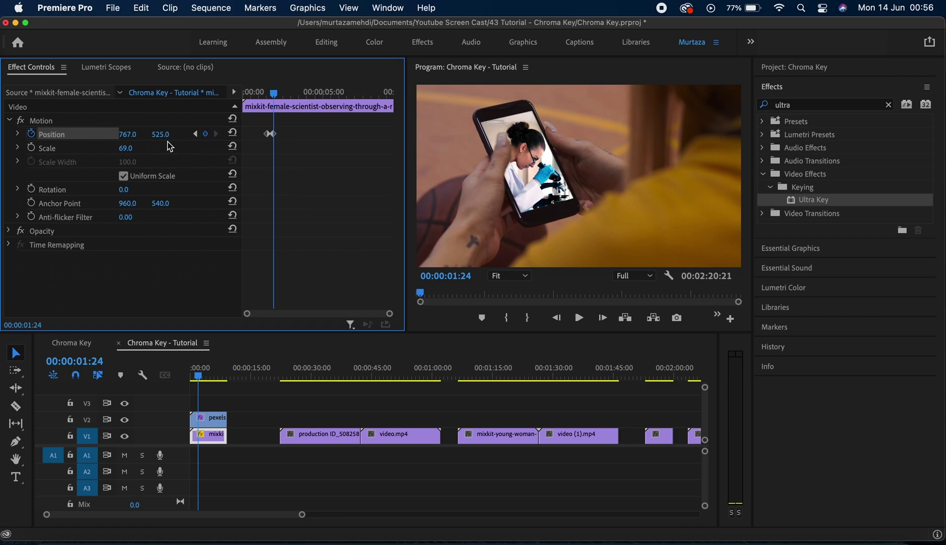
key(Right)
key(Right)
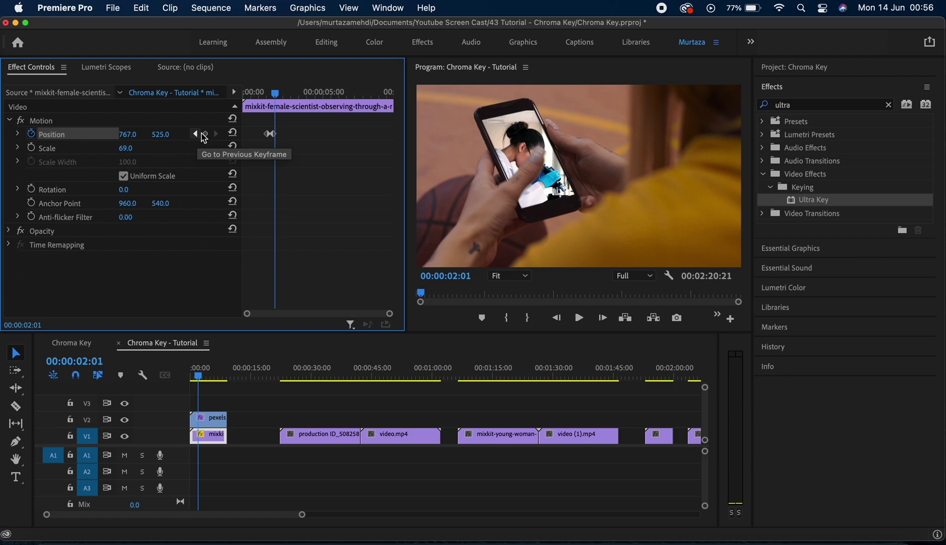
mouse_move(160, 133)
mouse_down()
mouse_move(150, 134)
mouse_move(162, 134)
mouse_up()
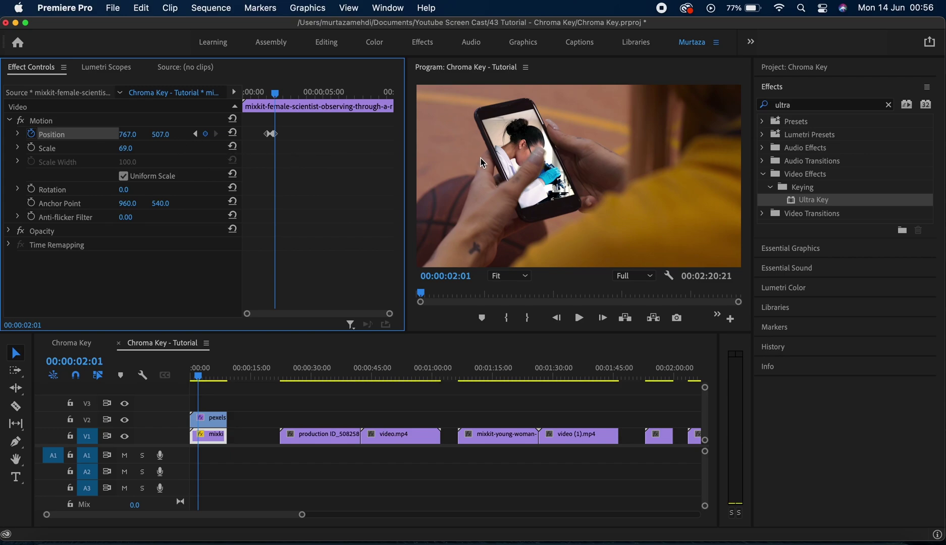
key(Right)
key(Right)
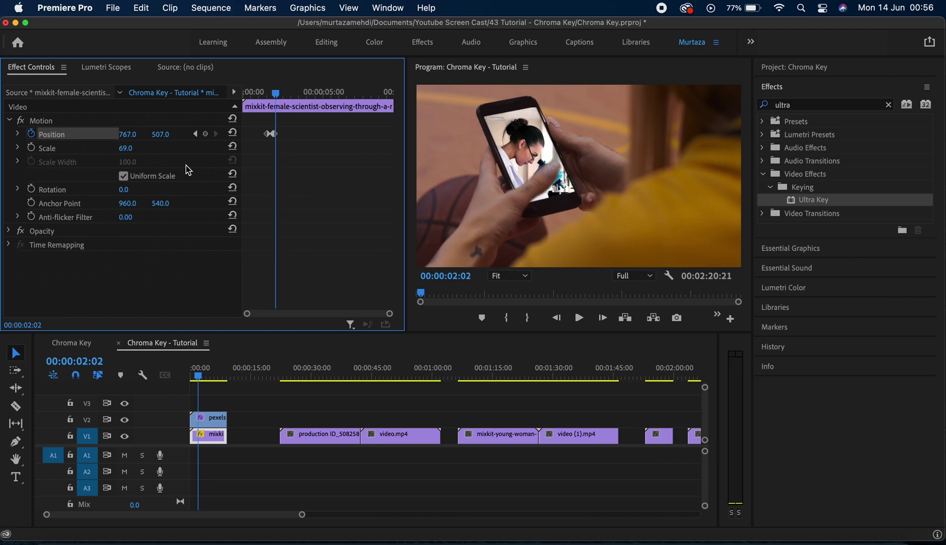
mouse_move(164, 142)
mouse_down()
mouse_move(129, 135)
mouse_move(155, 134)
mouse_up()
key(Right)
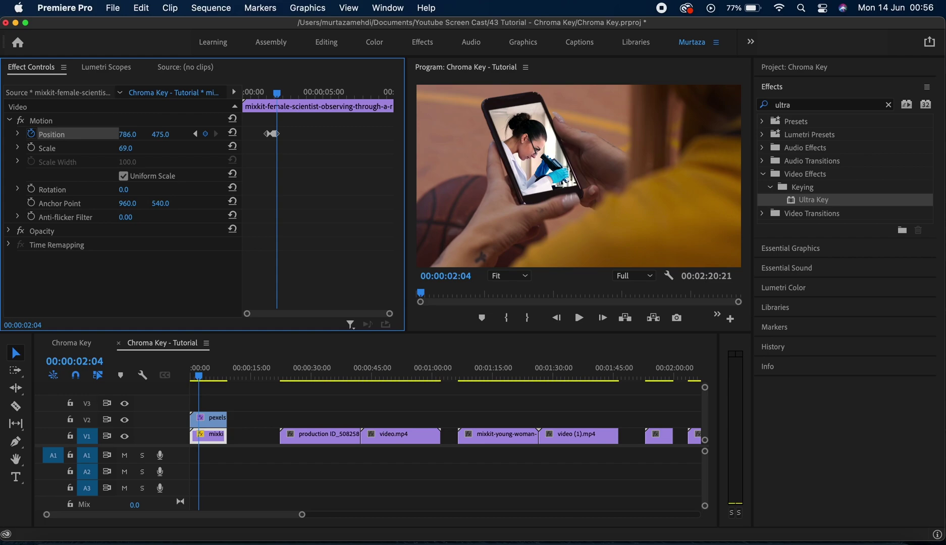
key(Right)
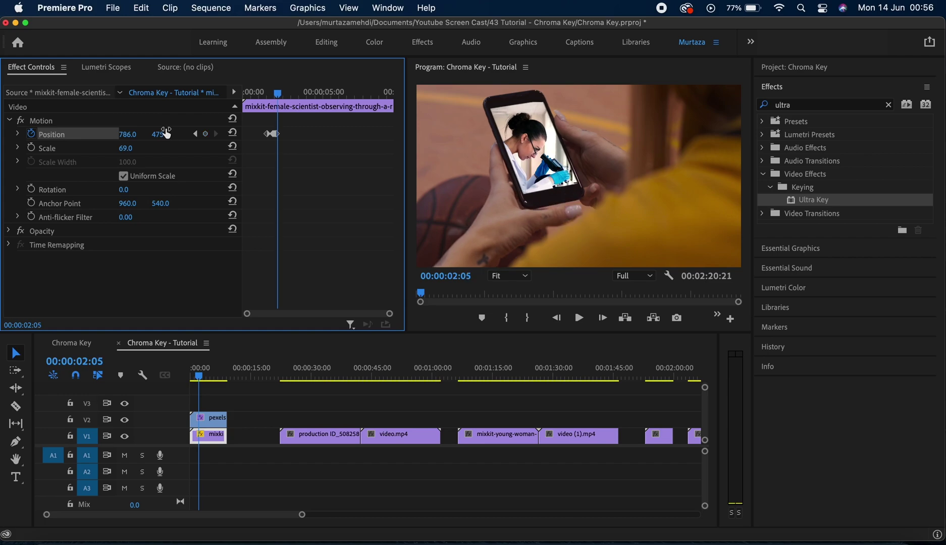
drag(160, 134, 155, 134)
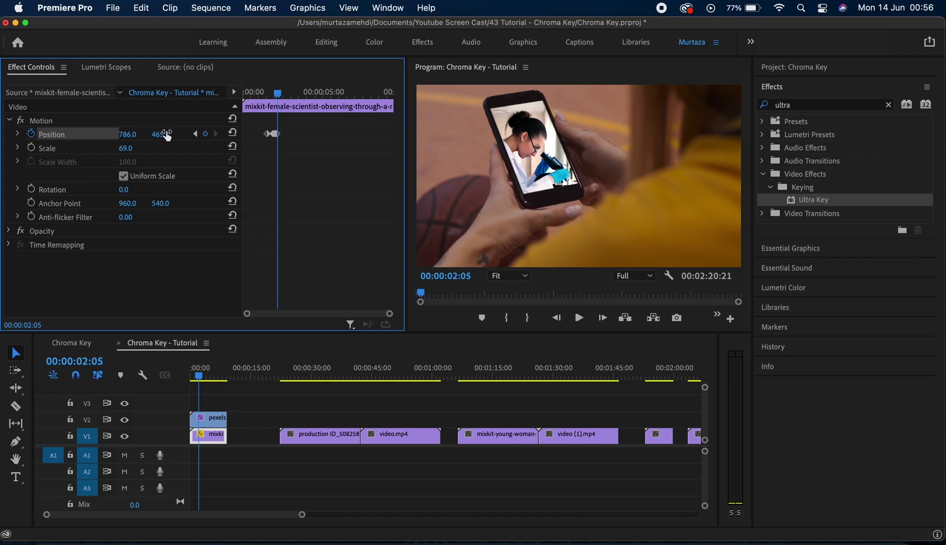
Add more Position keyframes through 00:00:03:04, ending at 788, 464, to track the phone
key(Right)
key(Right)
key(Right)
key(Right)
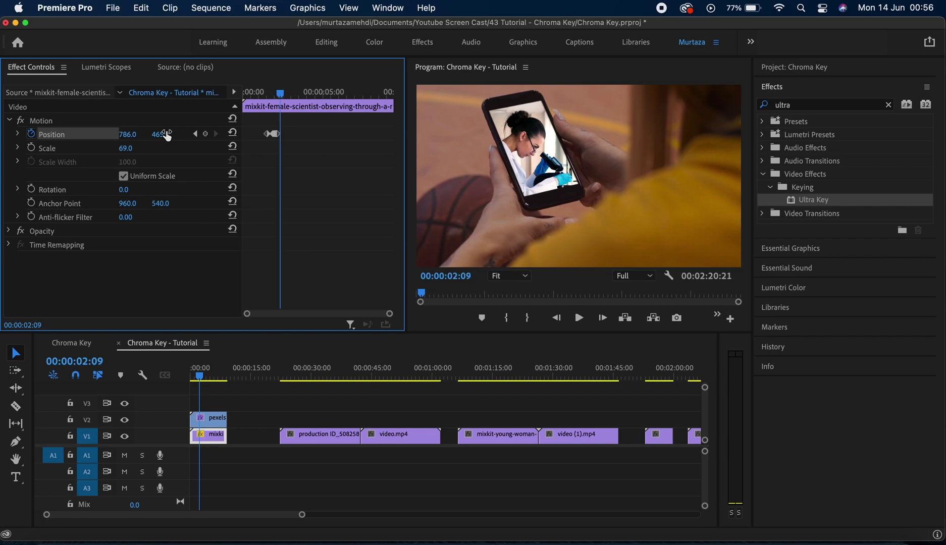
key(Right)
key(Right)
key(Right)
key(Right)
key(Right)
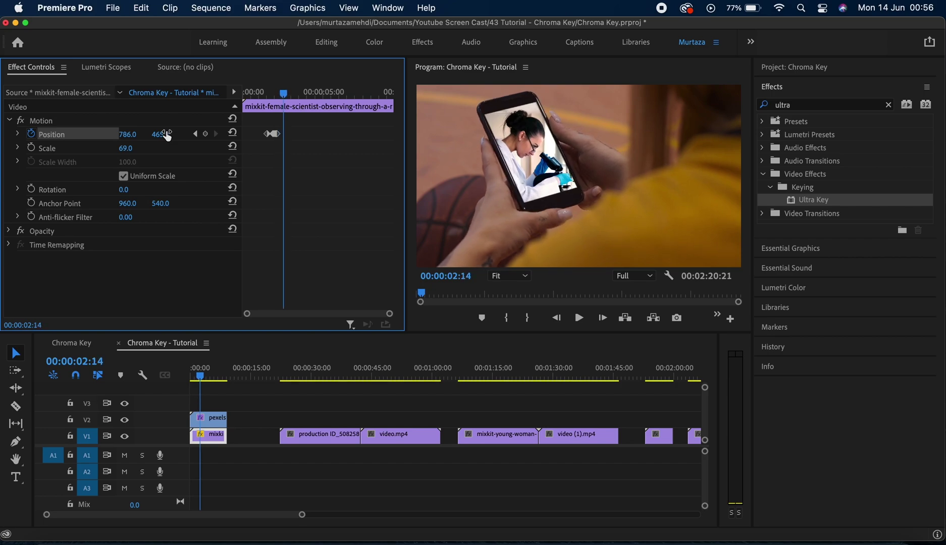
key(Right)
key(Right)
key(Right)
key(Right)
key(Right)
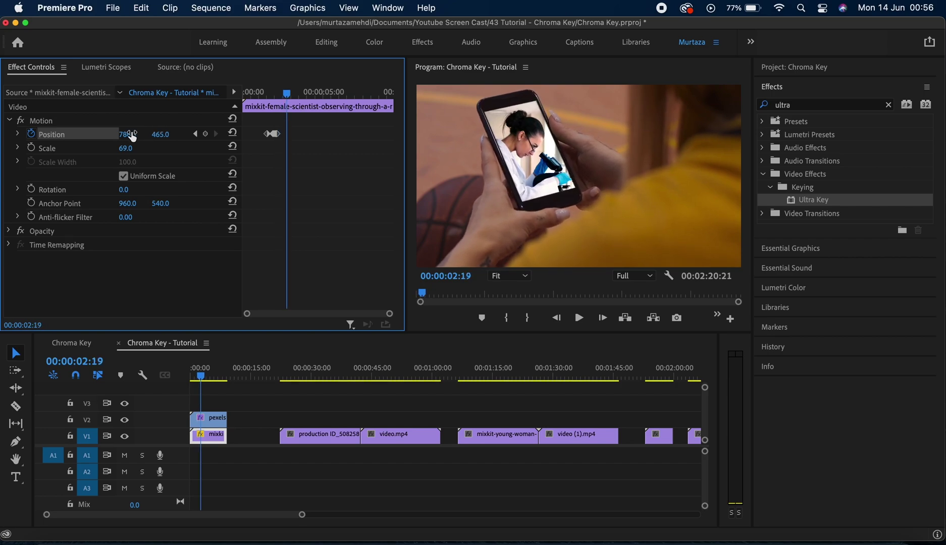
drag(127, 134, 125, 134)
key(Right)
key(Right)
key(Right)
key(Right)
key(Right)
key(Right)
key(Right)
key(Right)
key(Right)
key(Right)
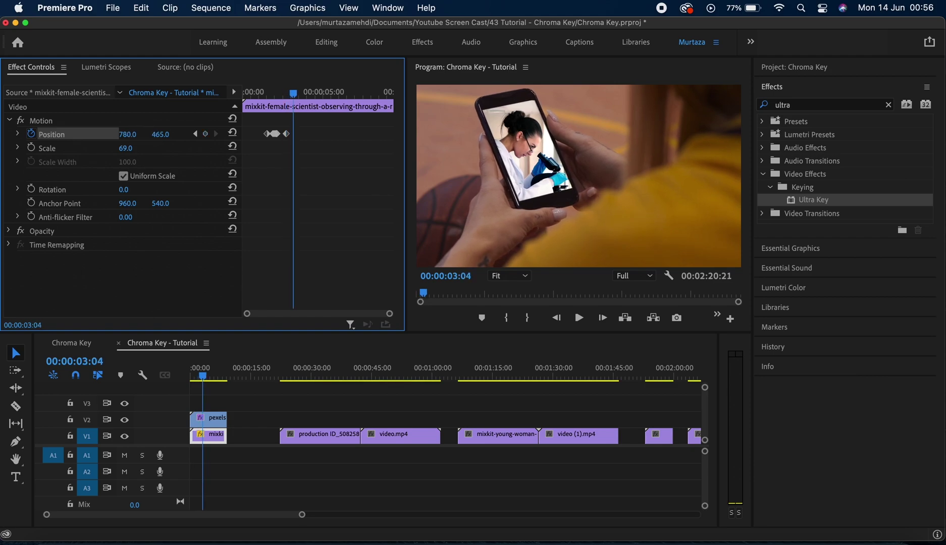
drag(160, 134, 167, 135)
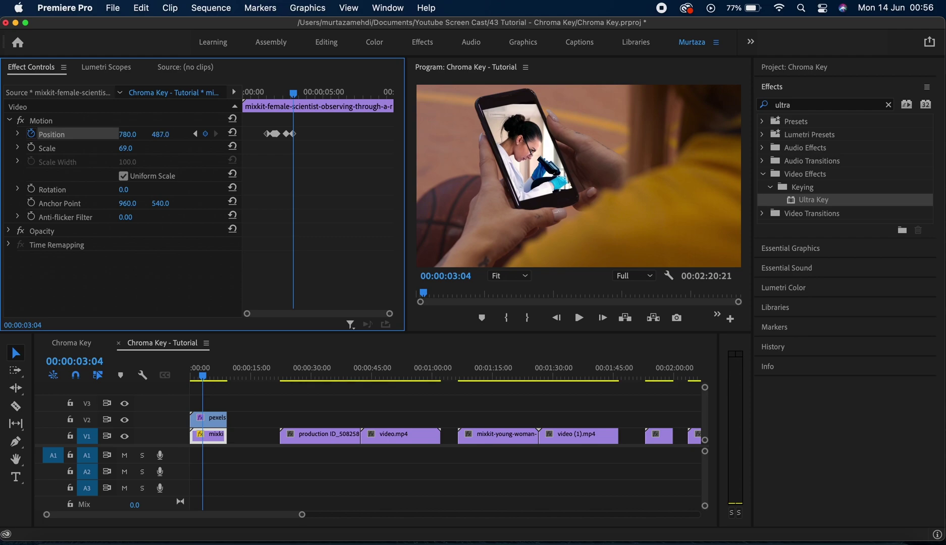
key(Right)
key(Right)
key(Right)
key(Right)
key(Right)
key(Right)
key(Right)
key(Right)
key(Right)
key(Right)
key(Right)
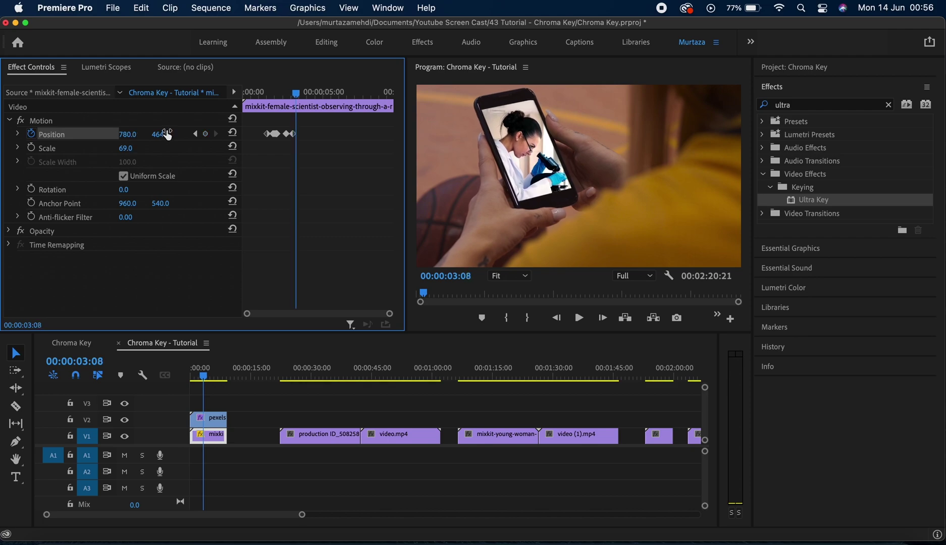
key(Right)
key(Right)
key(Right)
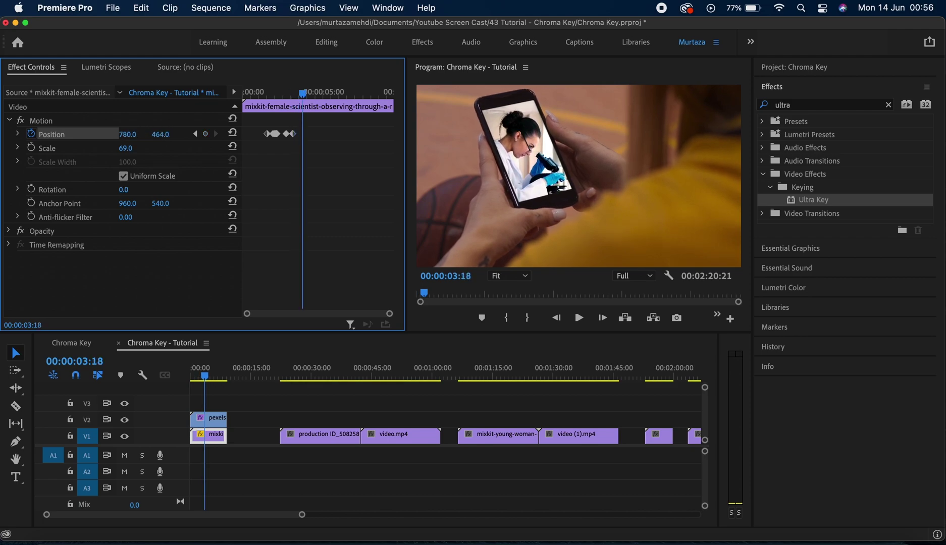
key(Right)
key(Right)
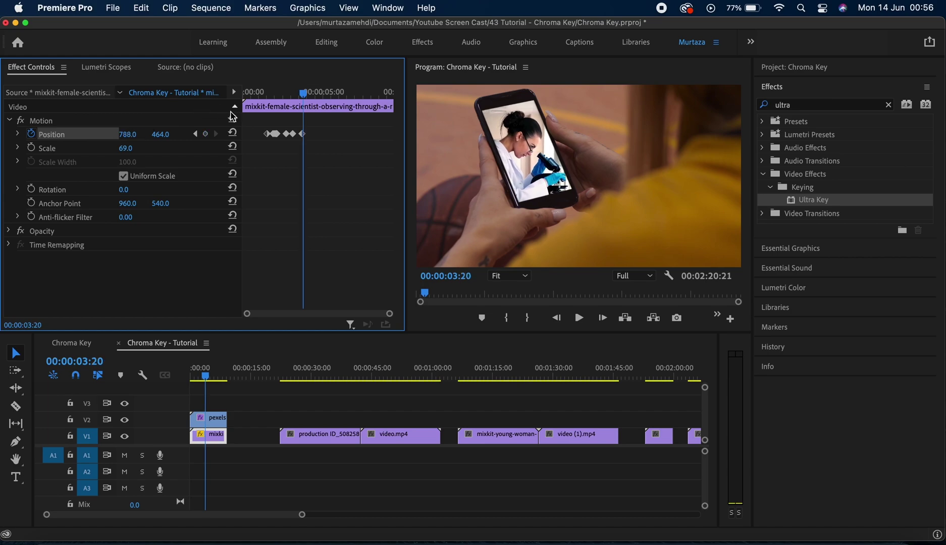
click(159, 121)
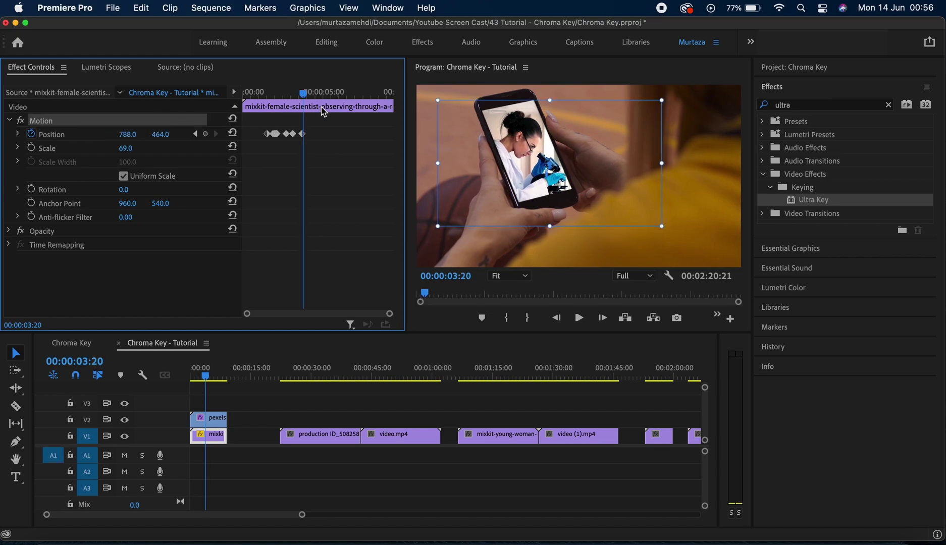
Play the phone composite from the start, then jump to production ID_5082589.mp4 at 00:00:25:14
click(212, 419)
key(Home)
key(space)
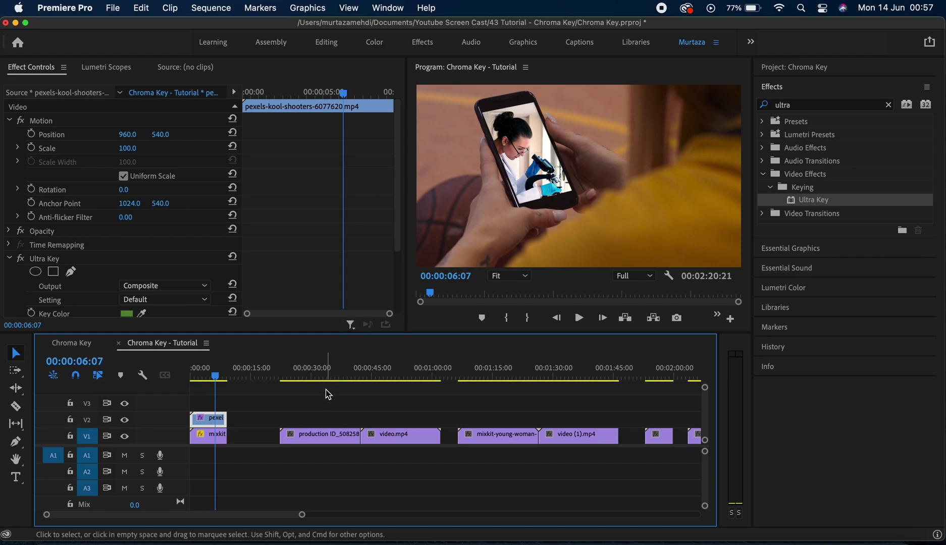
click(294, 378)
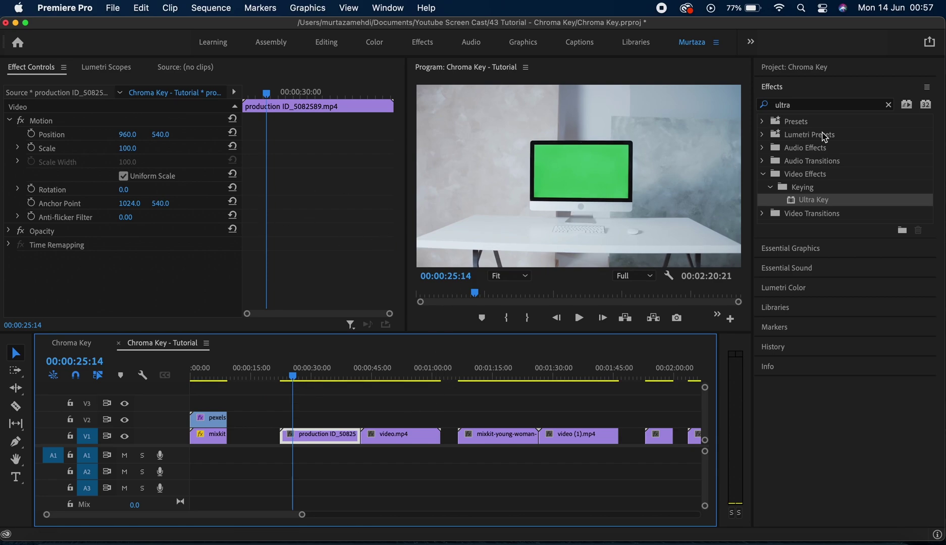
Stack production ID on V2 above video.mp4 on V1 and apply Ultra Key to it
drag(323, 438, 327, 420)
drag(386, 443, 339, 443)
drag(318, 442, 314, 434)
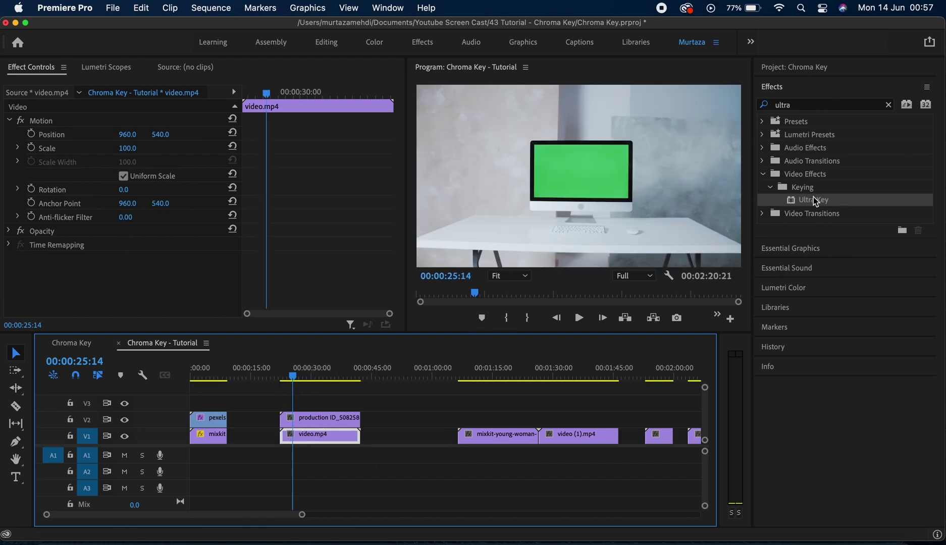
drag(816, 201, 328, 416)
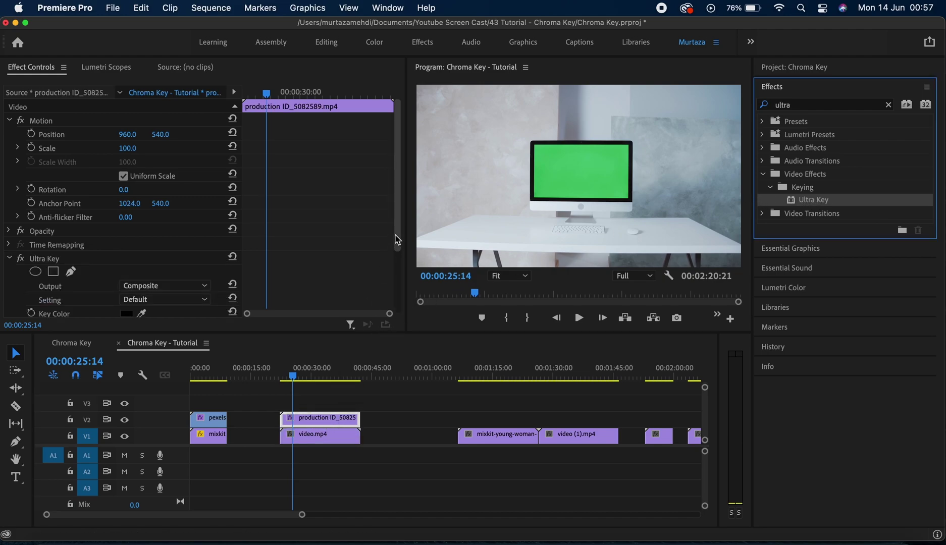
scroll(397, 240, down, 5)
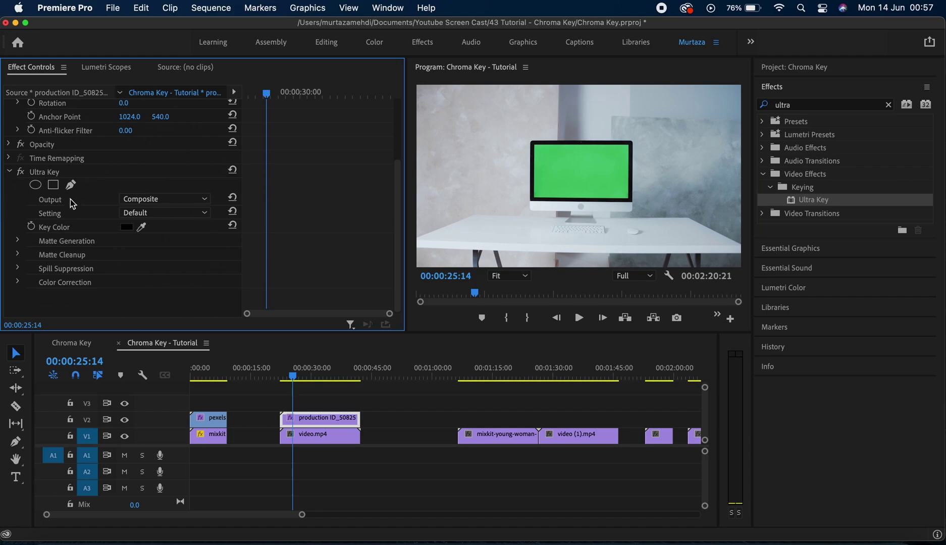
Key out the monitor's green screen, check the Alpha Channel matte, then return Output to Composite
drag(142, 227, 165, 226)
drag(586, 173, 586, 172)
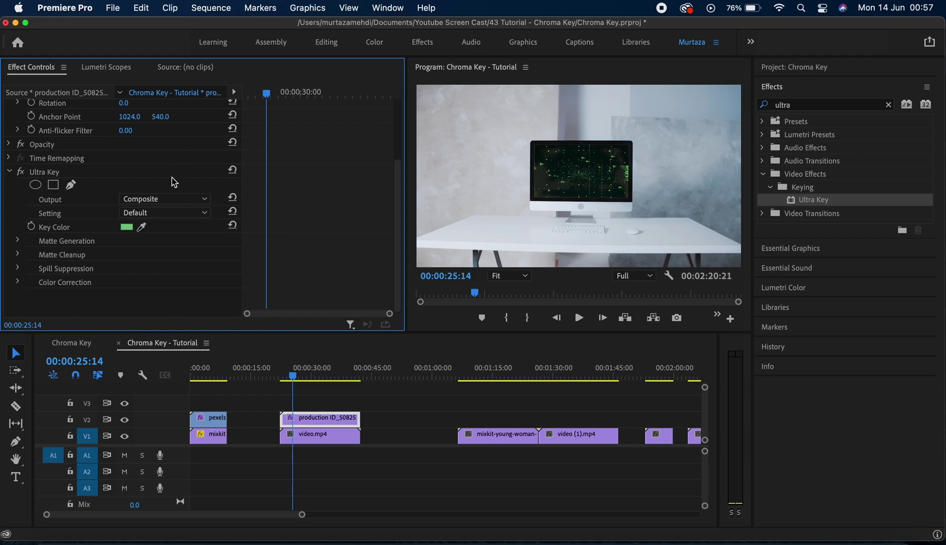
click(169, 202)
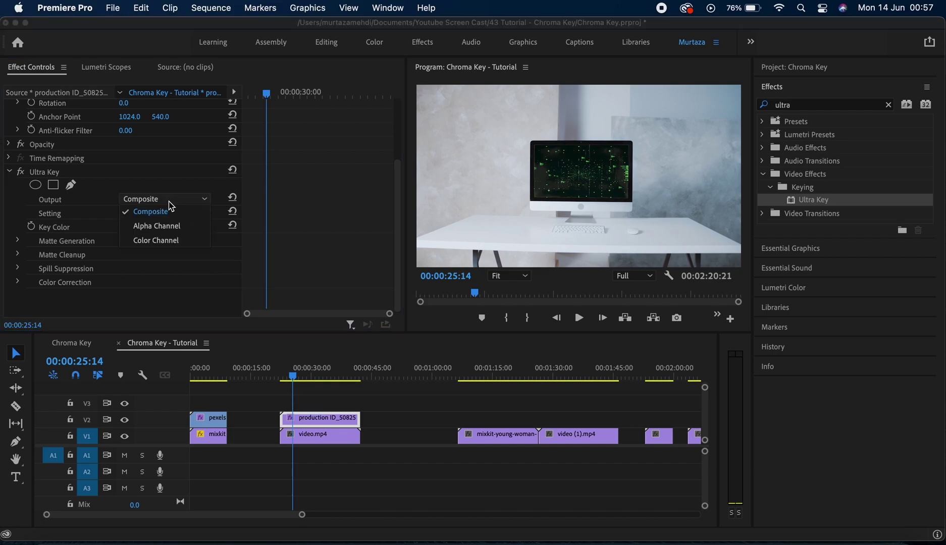
click(171, 206)
click(169, 201)
click(150, 226)
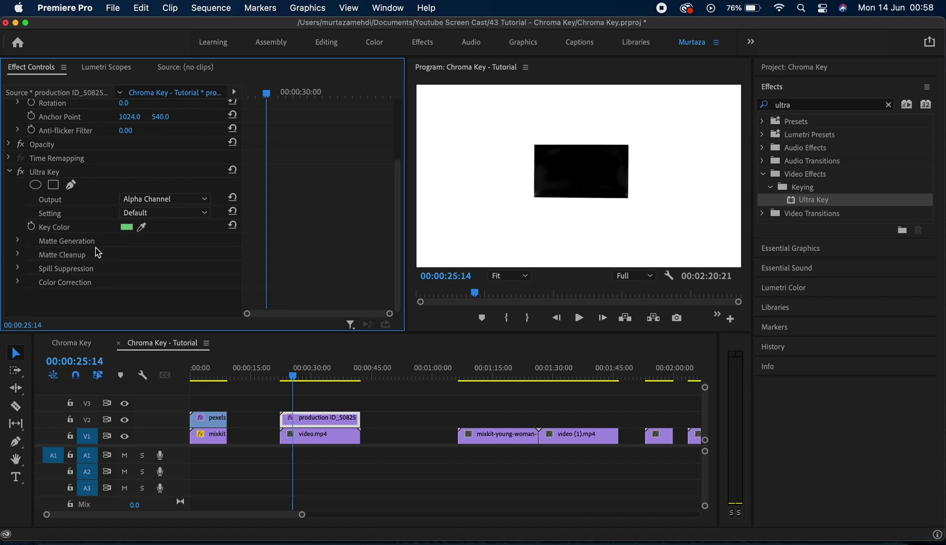
click(172, 200)
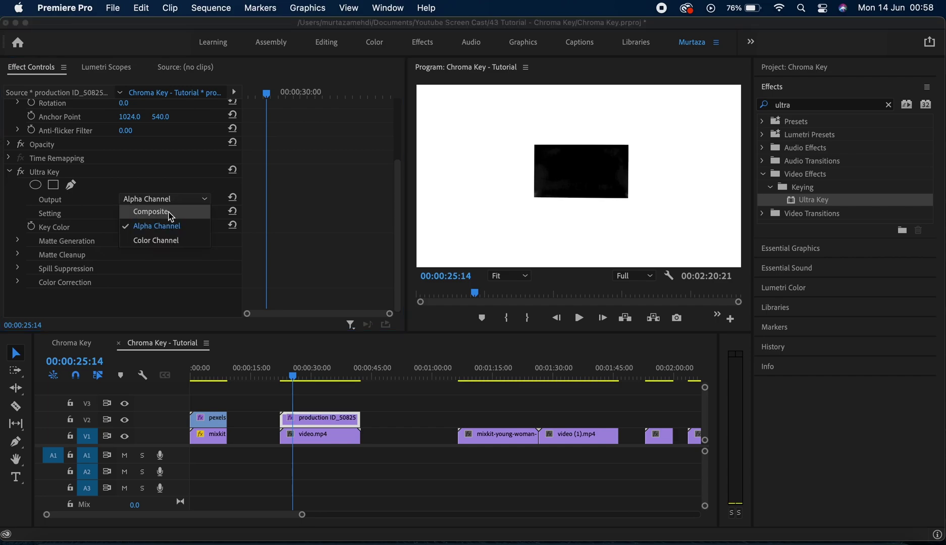
click(170, 213)
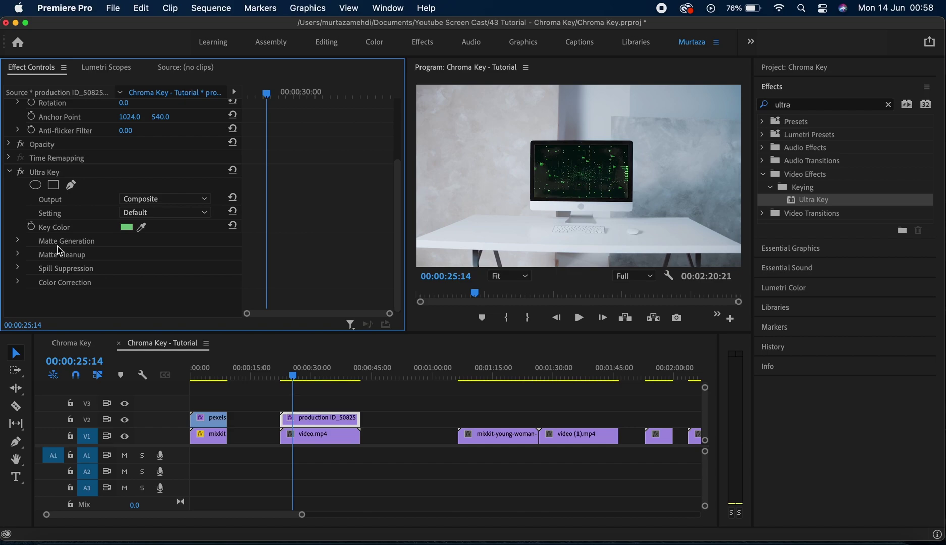
click(18, 241)
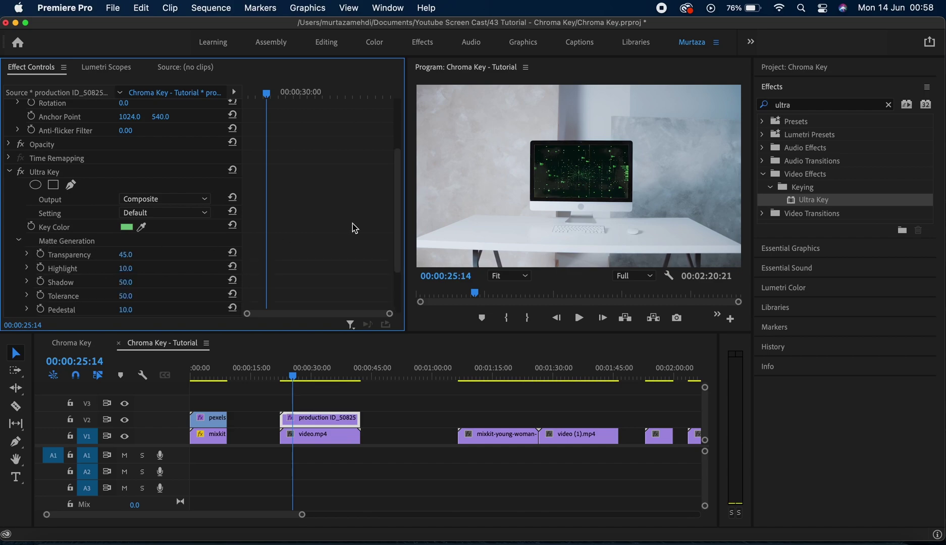
Tune Matte Generation: Transparency 17, Pedestal raised to 59, Tolerance reset to 50, then replay video.mp4
scroll(395, 275, down, 3)
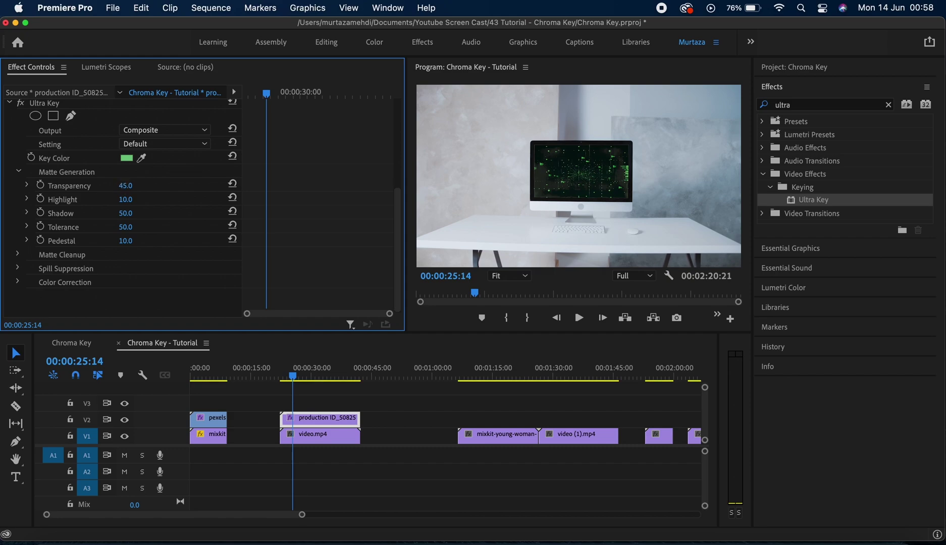
mouse_move(125, 185)
mouse_down()
mouse_move(107, 186)
mouse_move(230, 185)
mouse_move(124, 190)
mouse_up()
mouse_move(125, 227)
mouse_down()
mouse_move(136, 227)
mouse_move(125, 227)
mouse_up()
drag(125, 240, 136, 240)
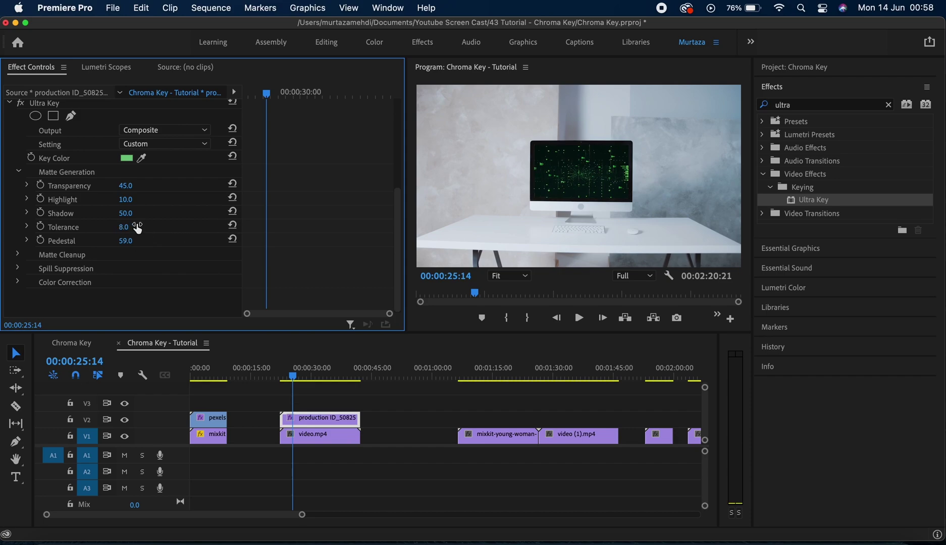
click(233, 225)
key(Up)
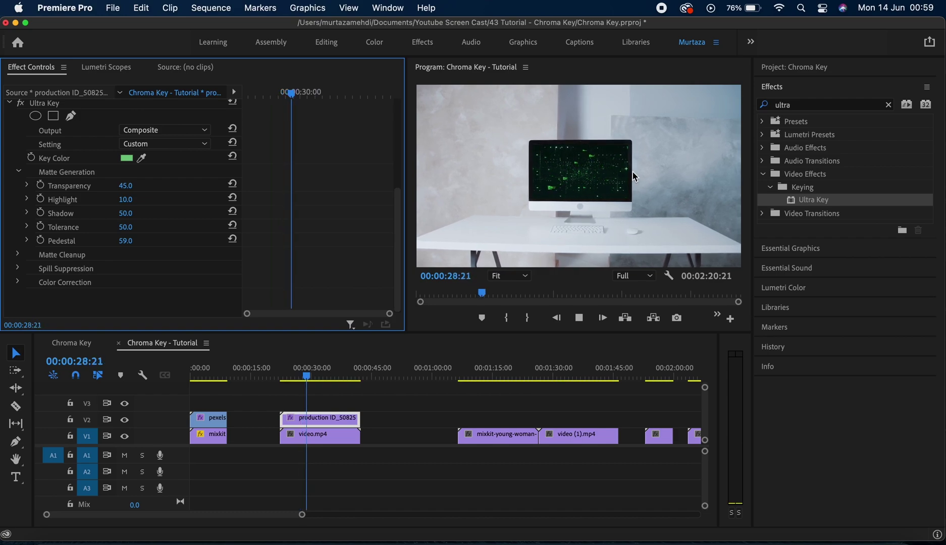
Stop playback and preview the green-screen presenter clip from its start
key(space)
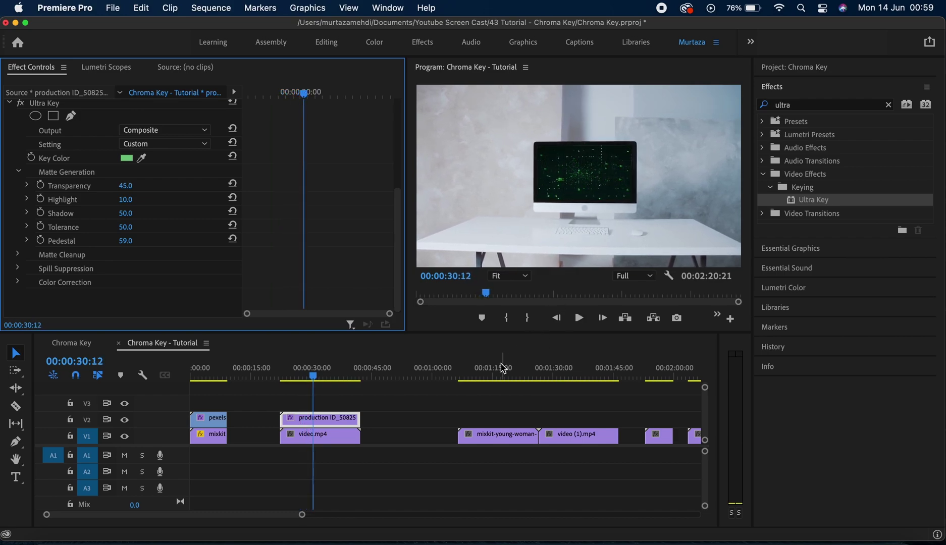
click(494, 378)
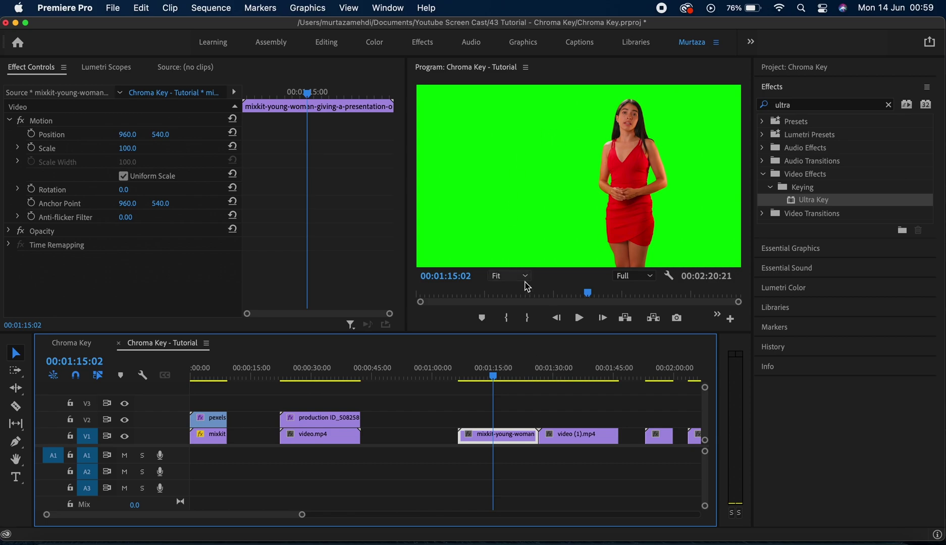
key(space)
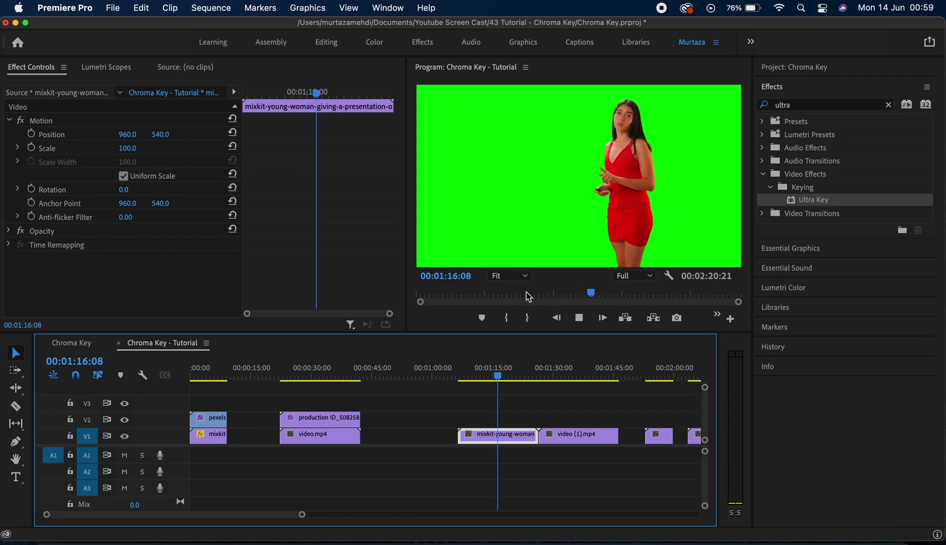
key(space)
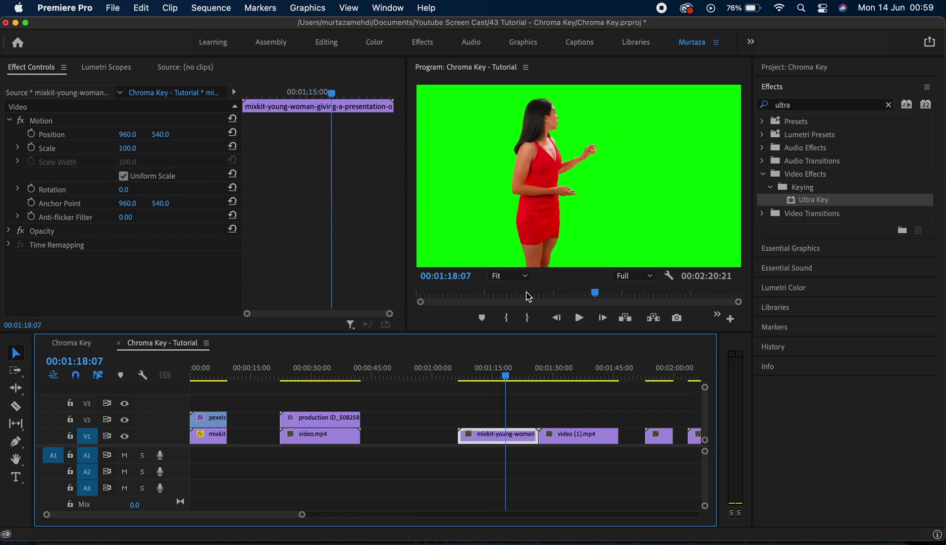
key(Up)
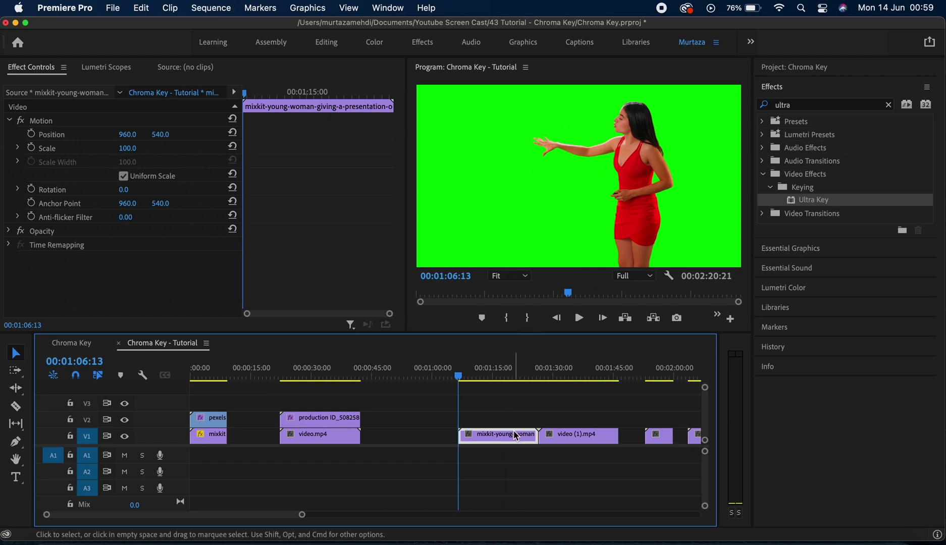
Move the presenter clip to V2 above video (1).mp4 and apply Ultra Key
drag(513, 430, 492, 427)
click(565, 438)
click(494, 421)
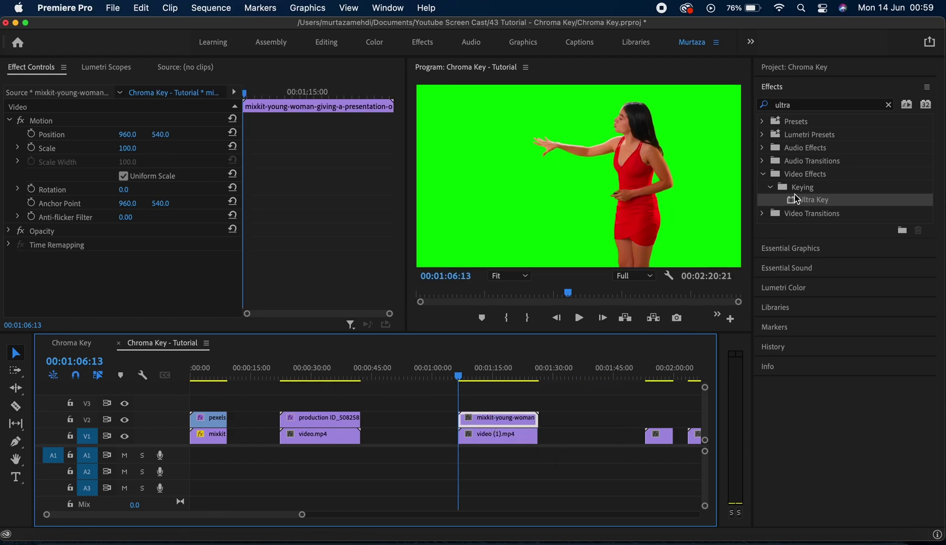
click(819, 202)
drag(645, 269, 504, 423)
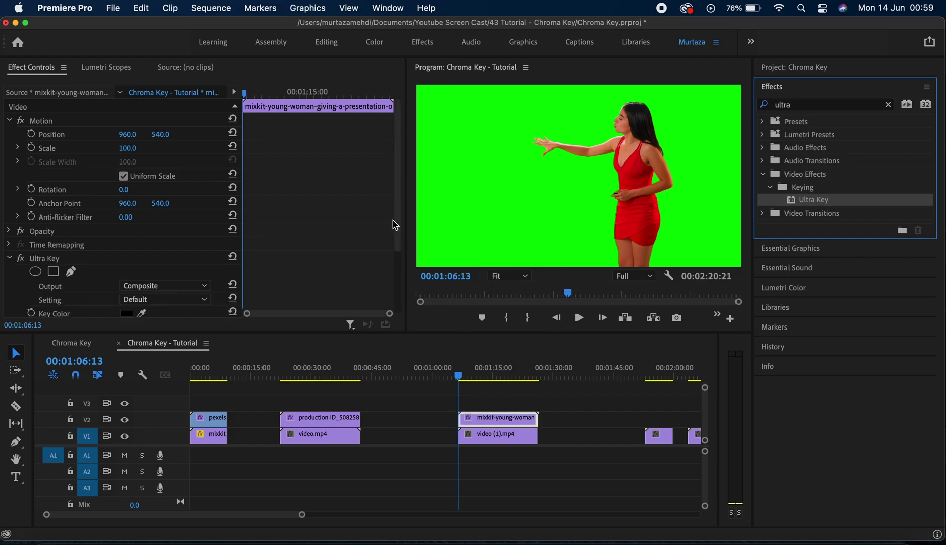
Sample the presenter's green backdrop as the Ultra Key color and scrub through the result
click(127, 296)
scroll(127, 296, down, 4)
click(144, 228)
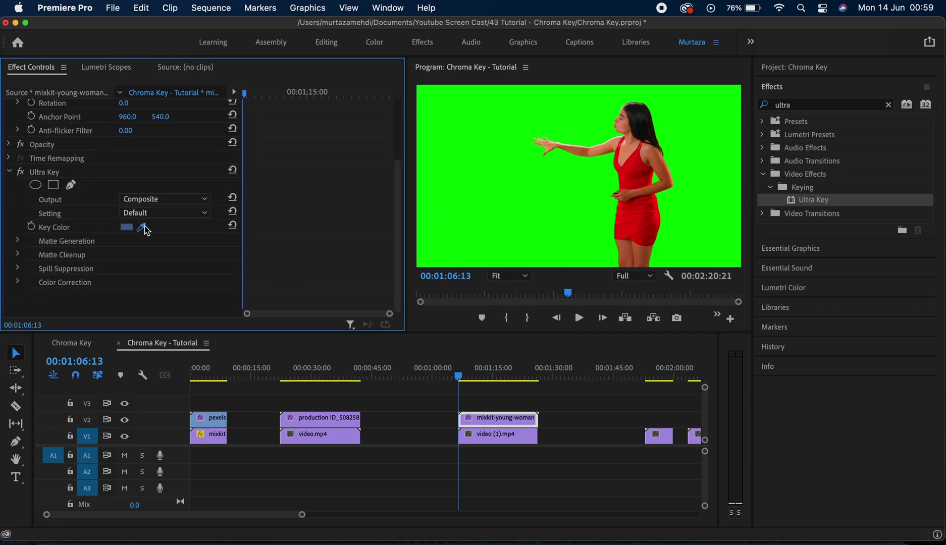
click(495, 174)
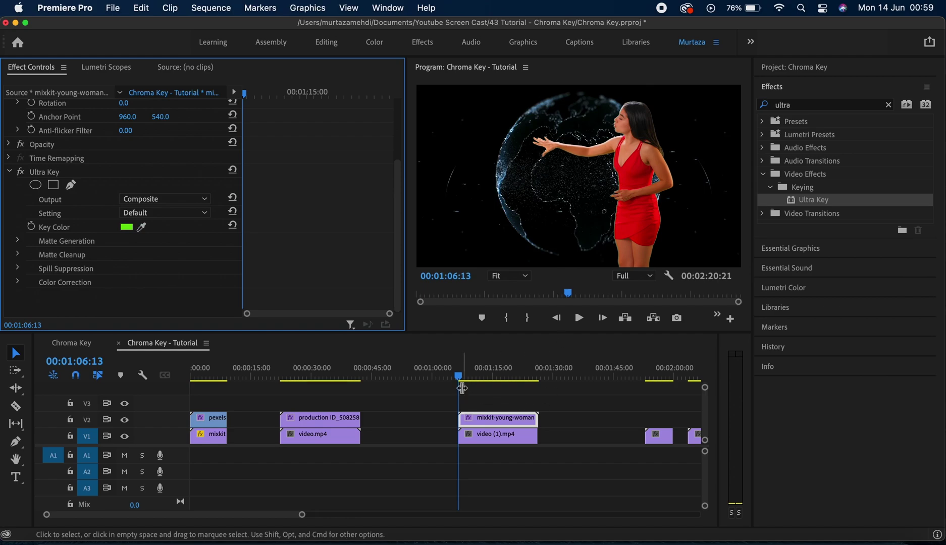
drag(459, 376, 487, 379)
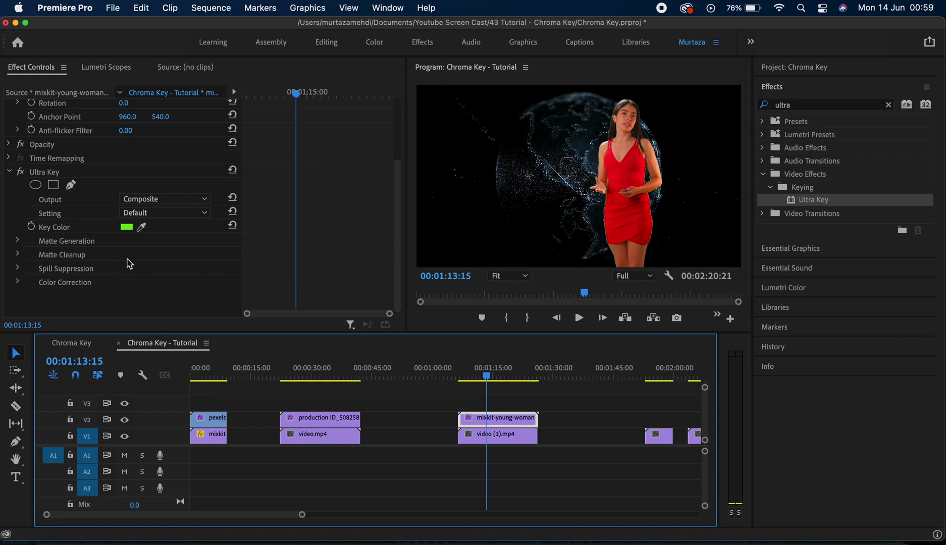
Set Matte Generation Pedestal to 33, then test Matte Cleanup Choke at 100 and return it to 0
click(18, 241)
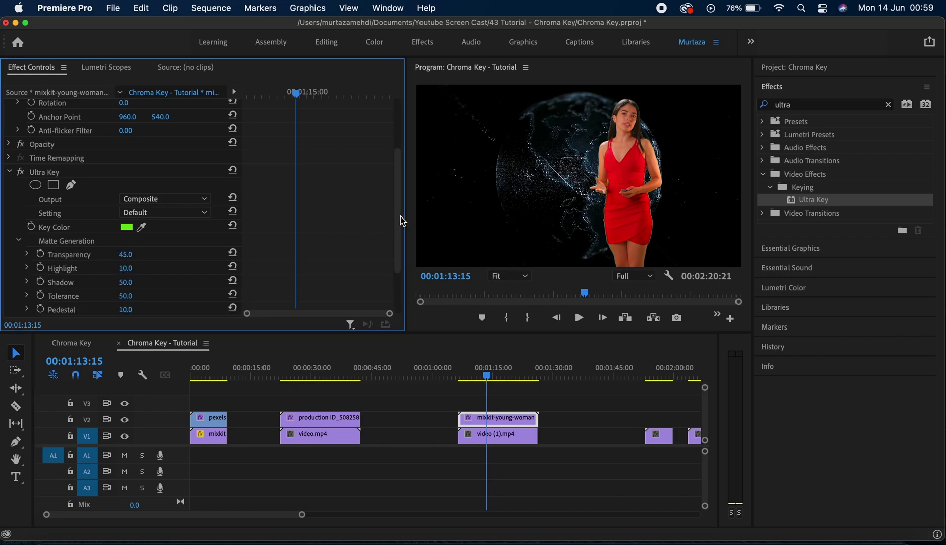
drag(401, 217, 400, 305)
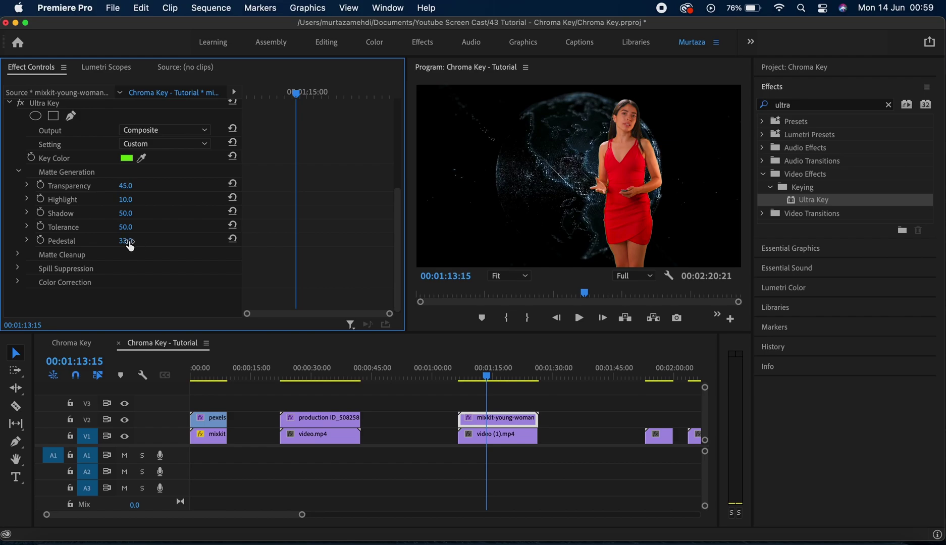
click(19, 255)
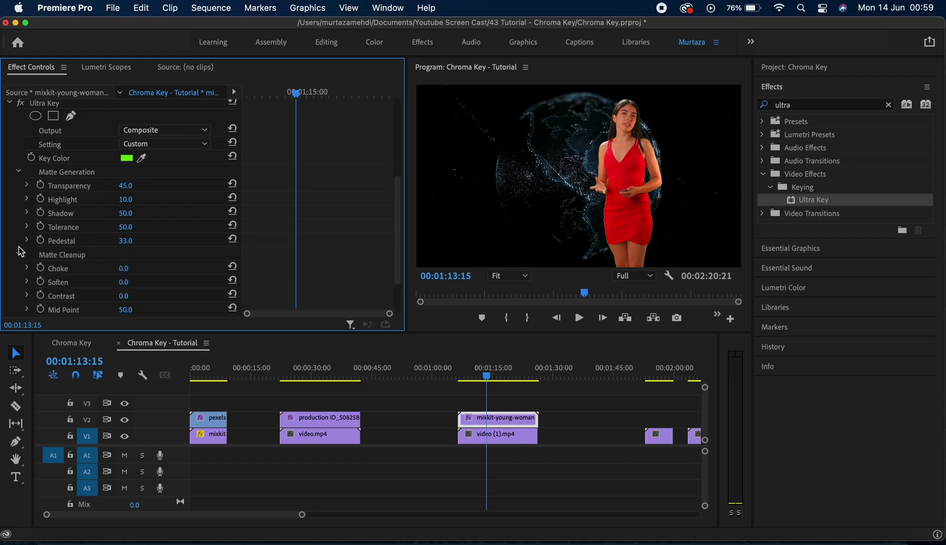
click(19, 172)
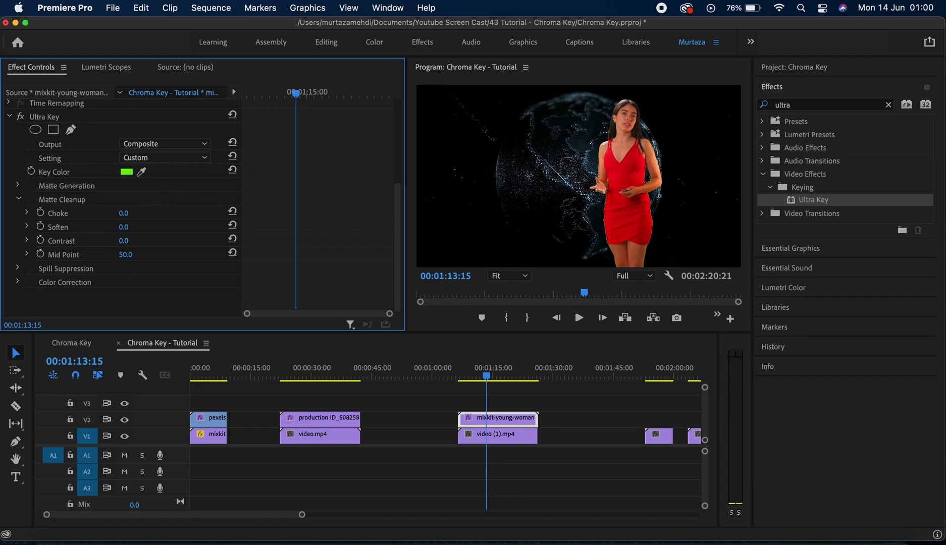
drag(126, 213, 174, 213)
drag(134, 213, 113, 242)
In the presenter's Ultra Key Color Correction, lower Saturation to 81 and Luminance to 83
click(18, 199)
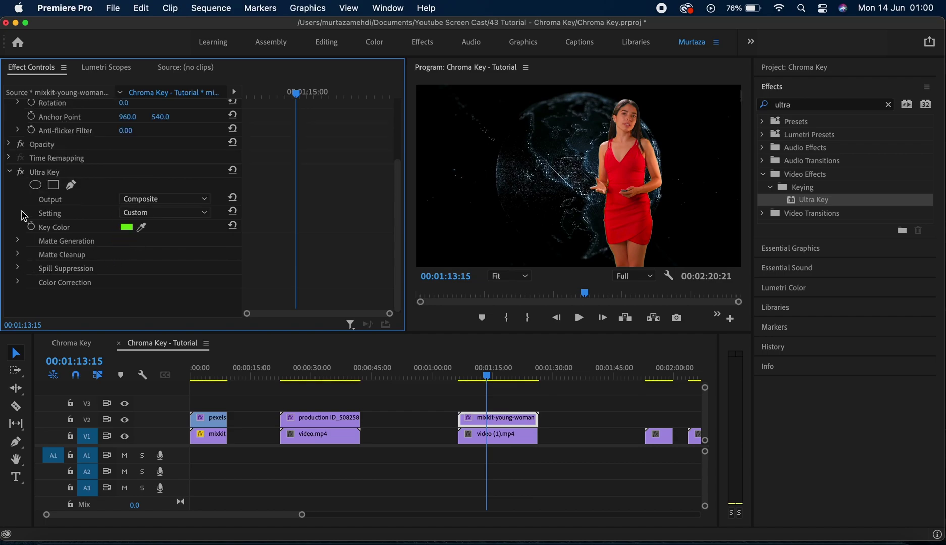
click(18, 269)
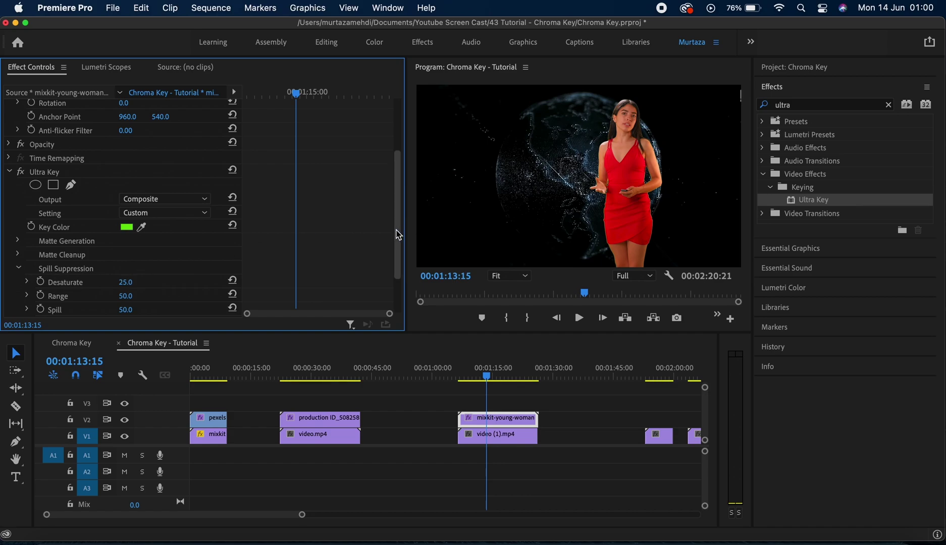
drag(397, 232, 401, 291)
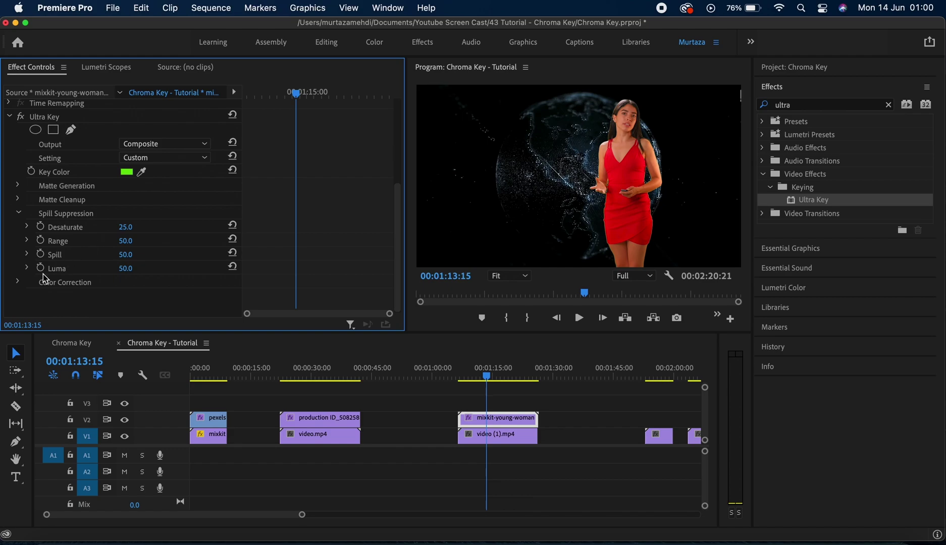
click(19, 281)
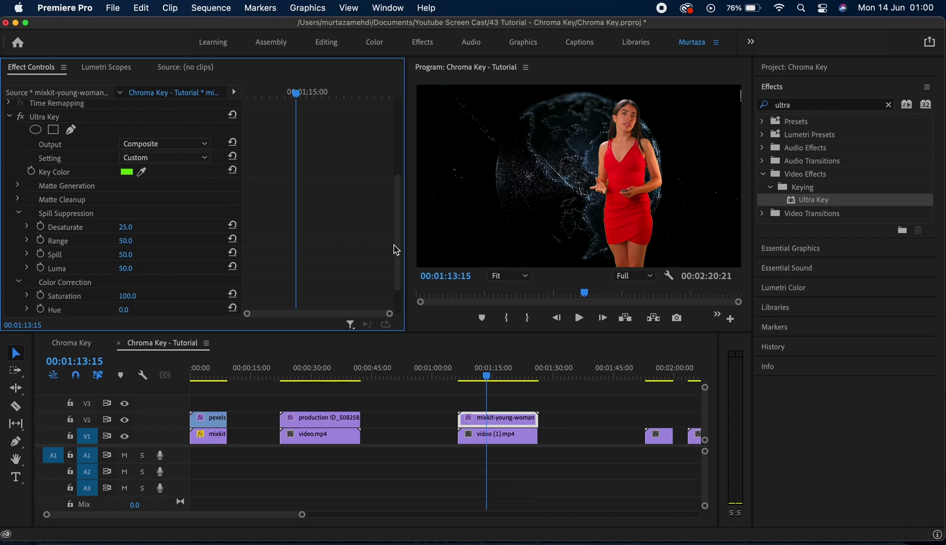
drag(395, 249, 392, 285)
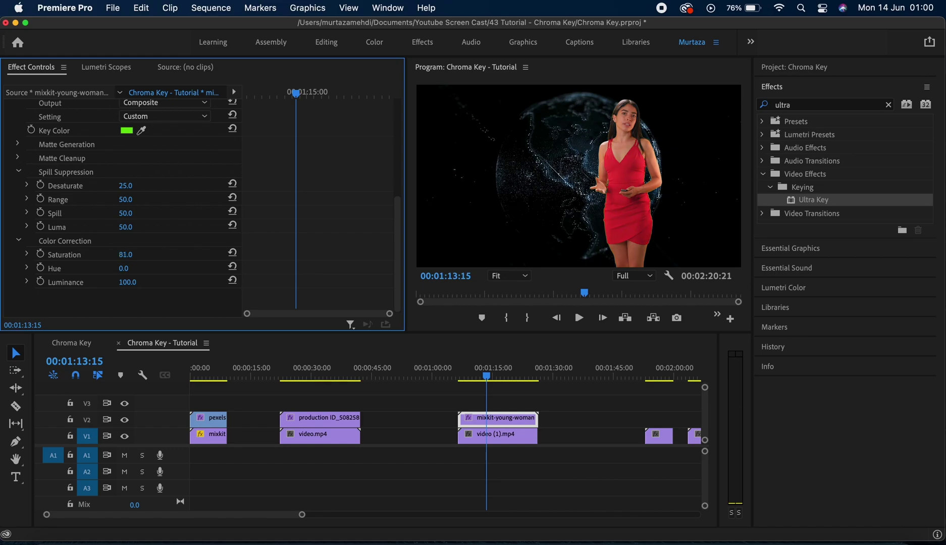
drag(128, 283, 118, 282)
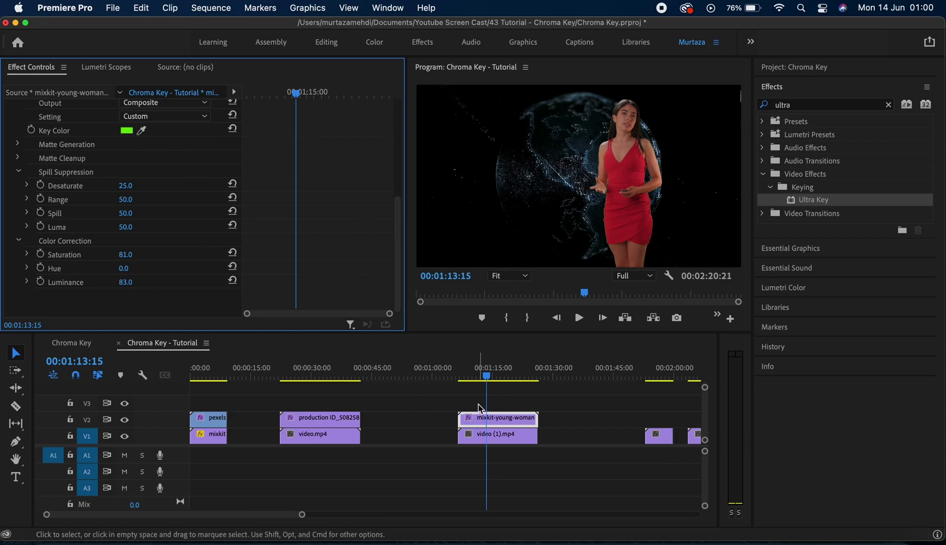
Check the alpha matte, return Ultra Key output to Composite, then move the playhead onto the laptop clip
click(169, 103)
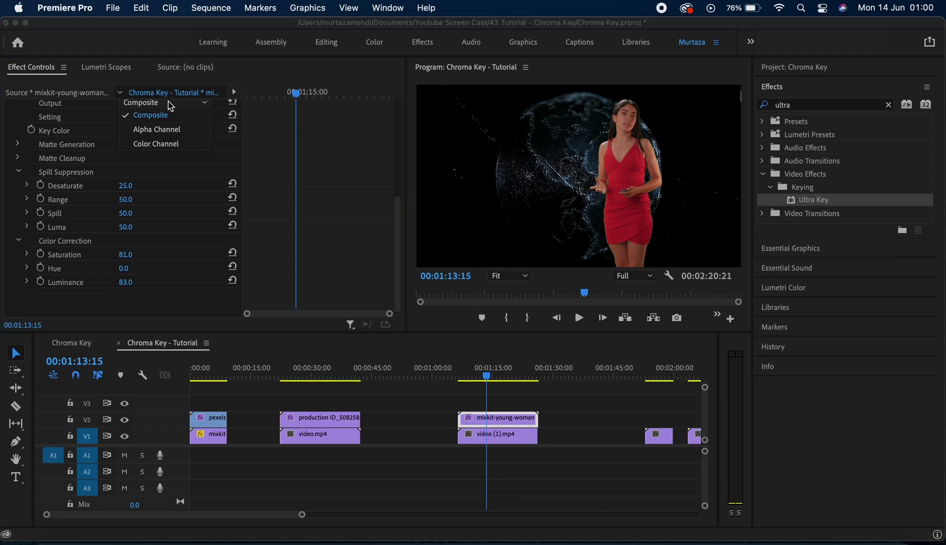
click(163, 130)
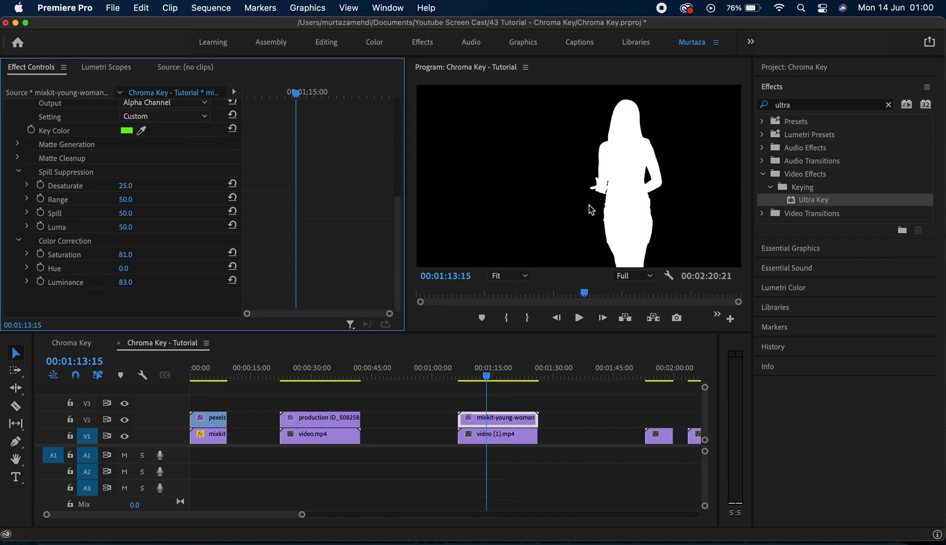
click(164, 103)
click(158, 99)
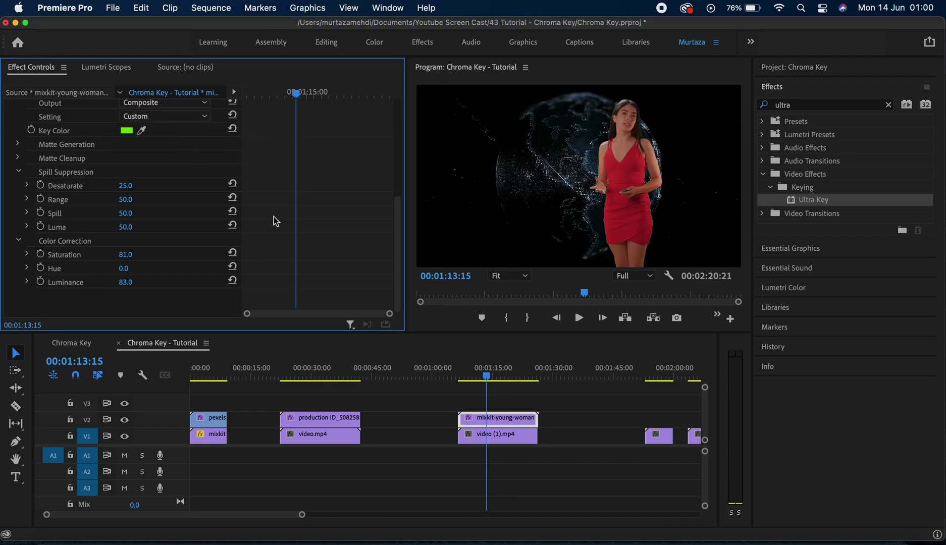
key(Up)
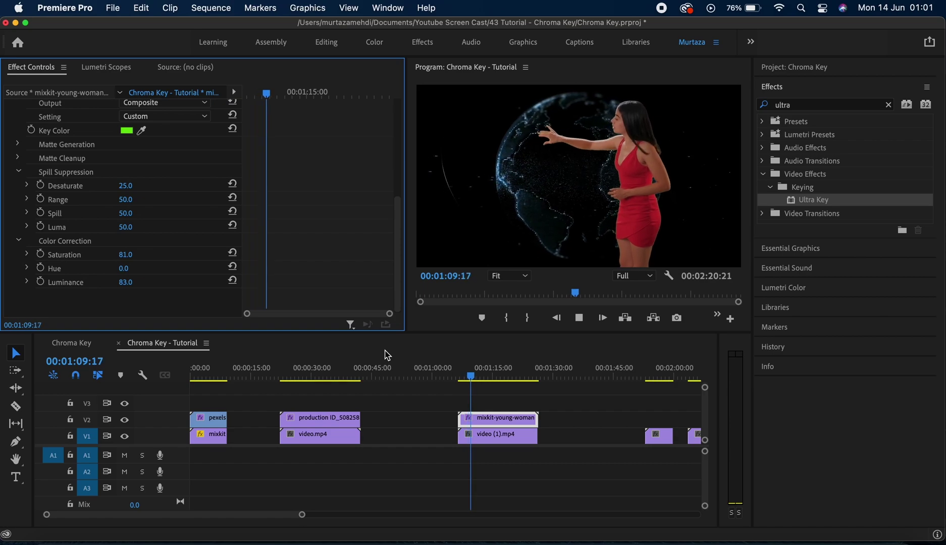
click(653, 377)
Stack the boy-at-laptop clip on V3, scientist on V2 and Office.mp4 on V1 at 00:01:53:00
drag(266, 515, 316, 513)
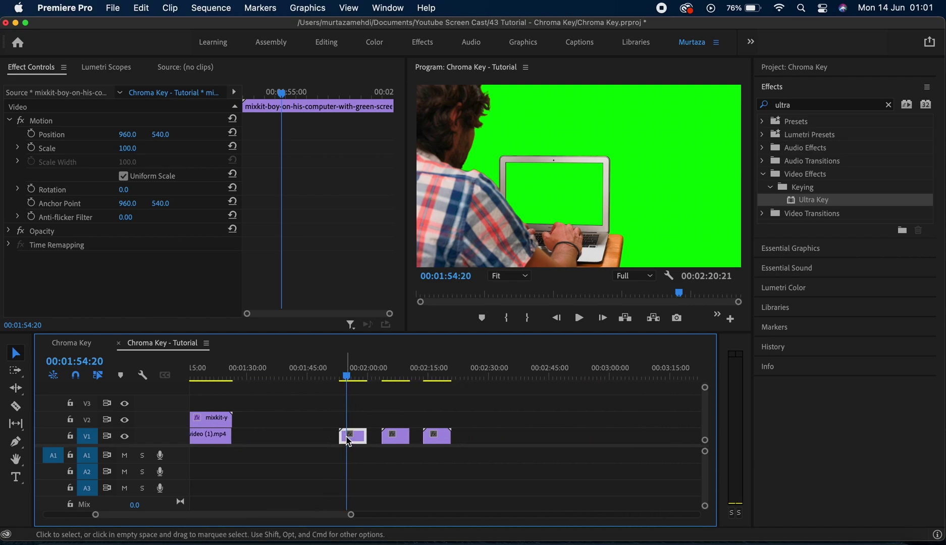
key(Up)
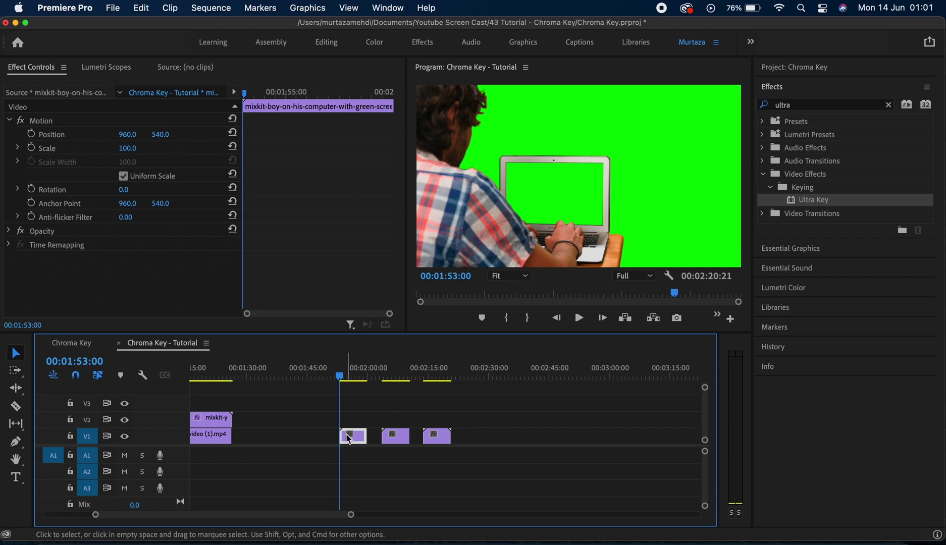
drag(352, 442, 352, 410)
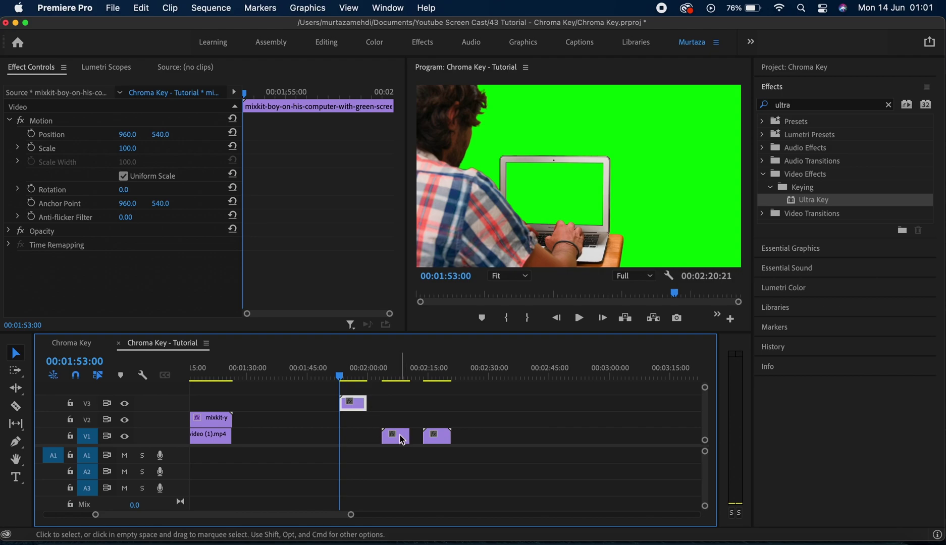
drag(400, 435, 361, 429)
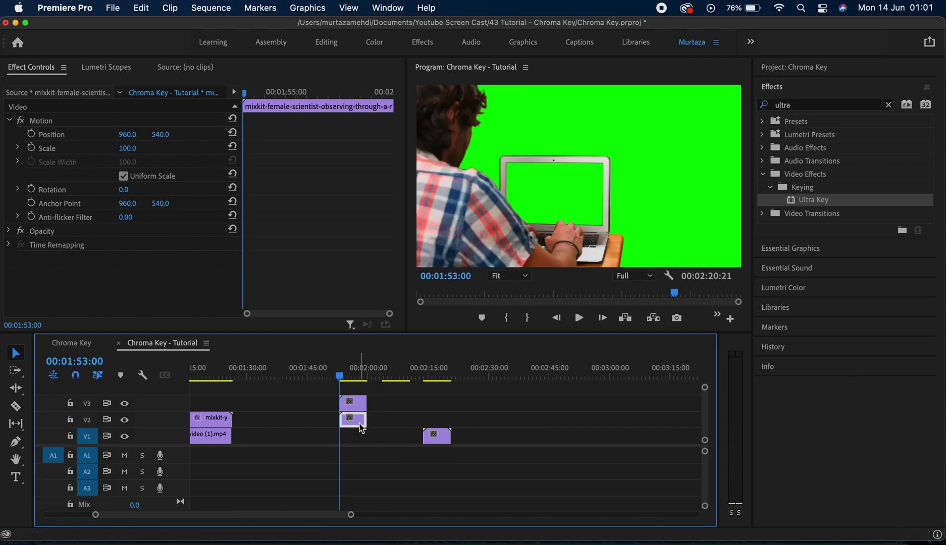
drag(439, 438, 356, 438)
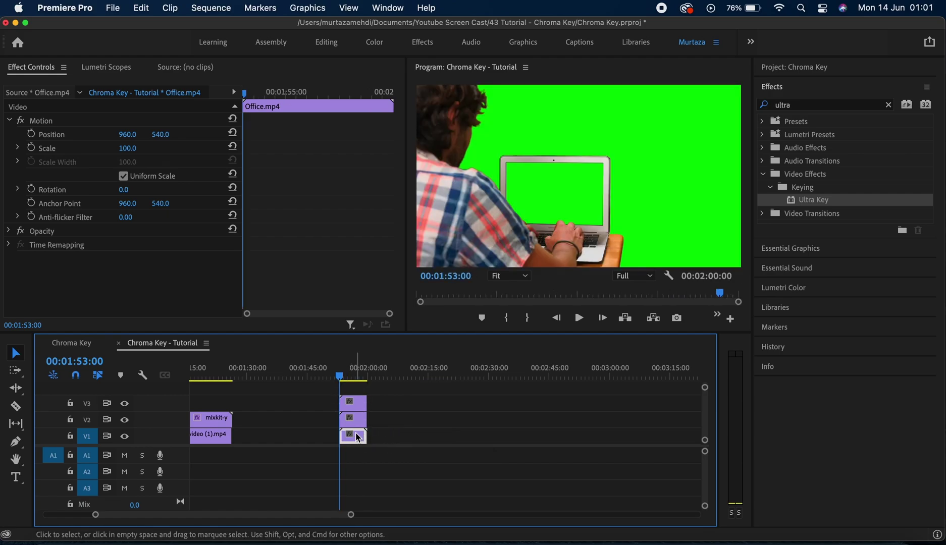
click(353, 402)
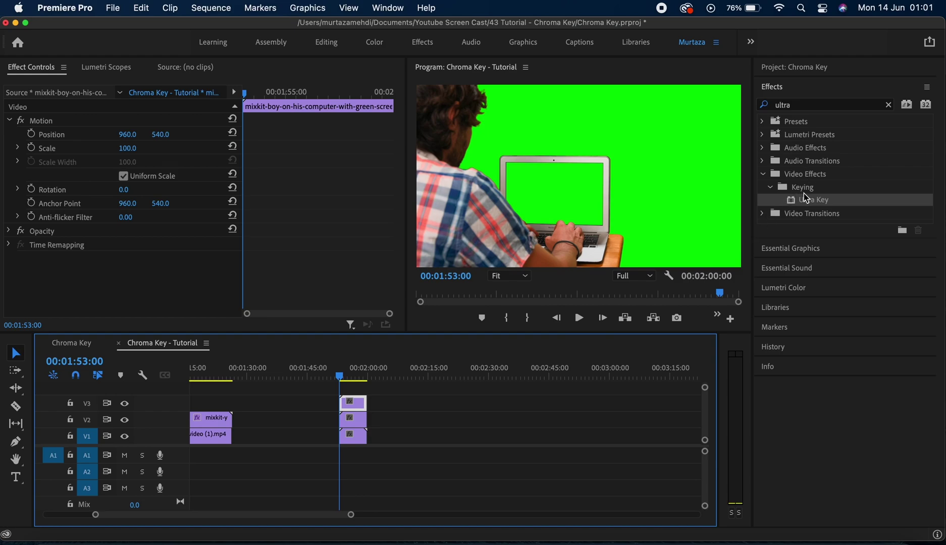
Apply Ultra Key to the V3 laptop clip and sample its green screen as the key colour
drag(807, 199, 357, 402)
scroll(400, 252, down, 5)
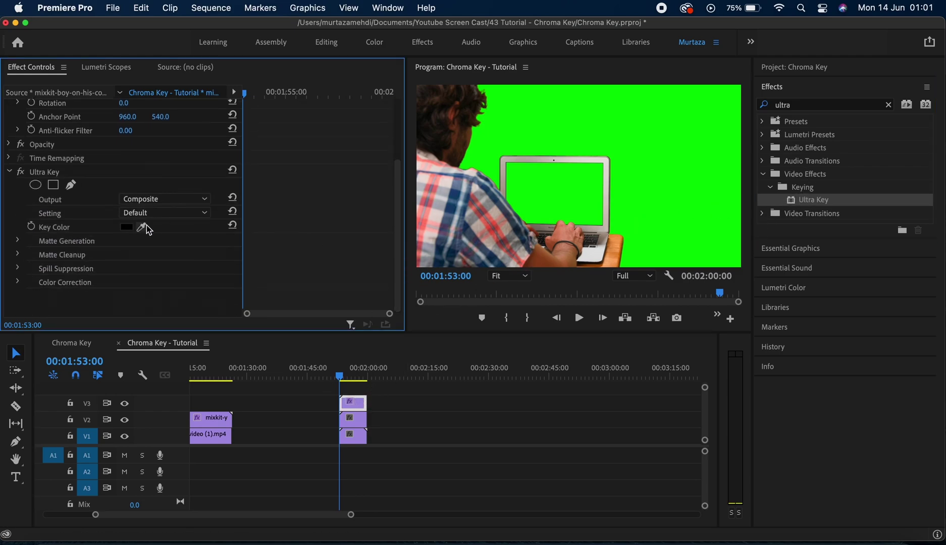
click(580, 191)
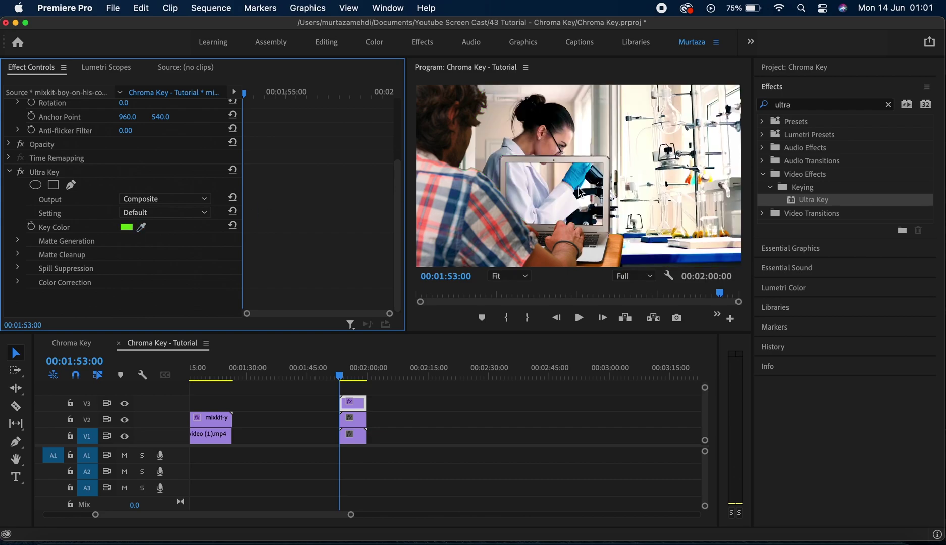
click(349, 423)
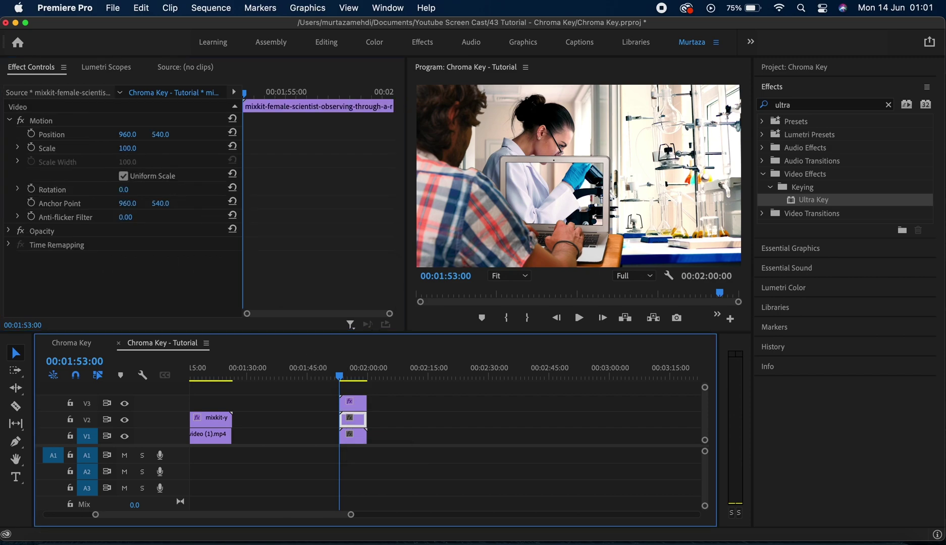
Scale the scientist clip to 37 and position it at 856, 663 over the laptop screen
drag(127, 148, 102, 134)
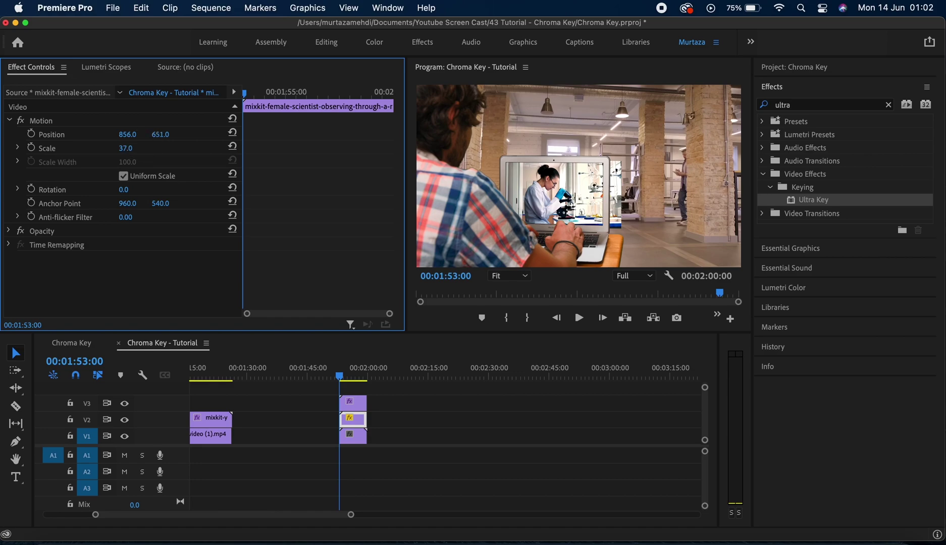
drag(161, 135, 167, 135)
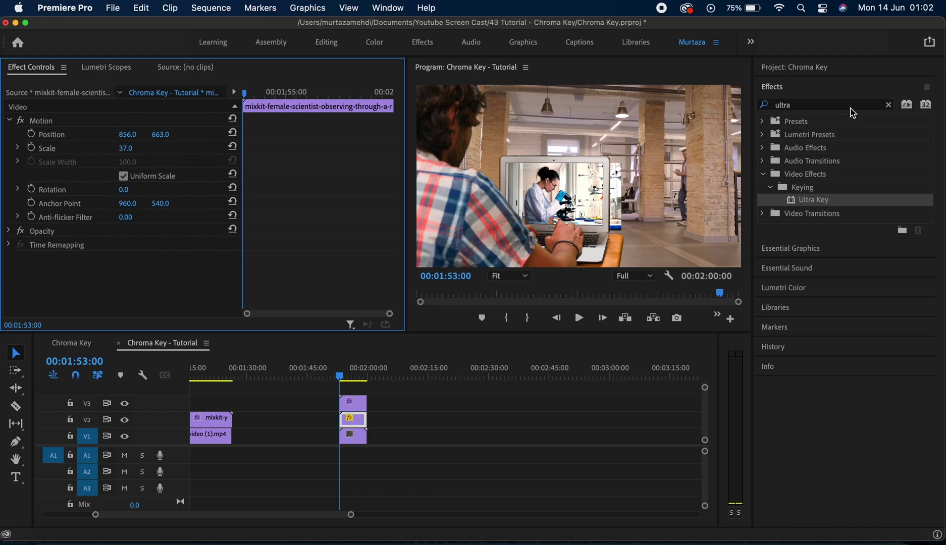
Search the effects for 'crop' and apply Crop to the scientist clip on V2
click(888, 105)
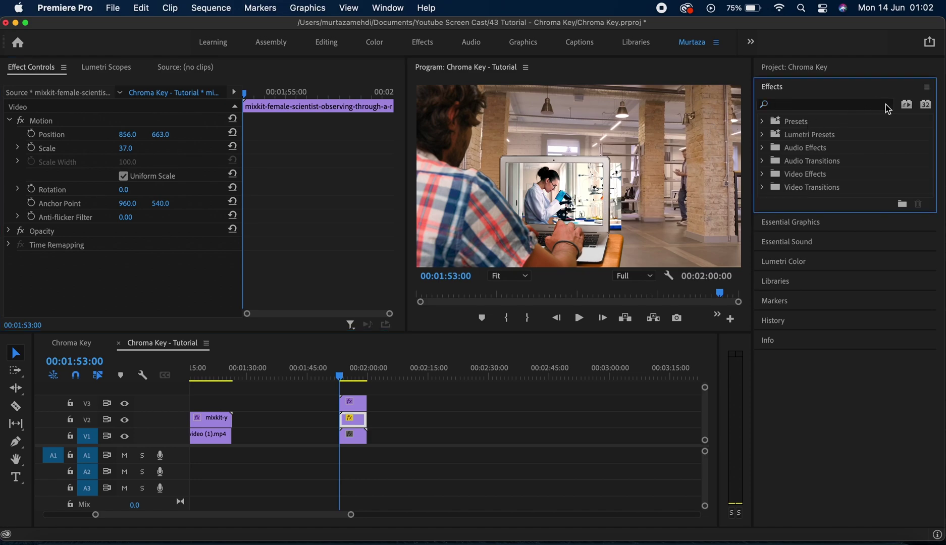
key(c)
click(887, 109)
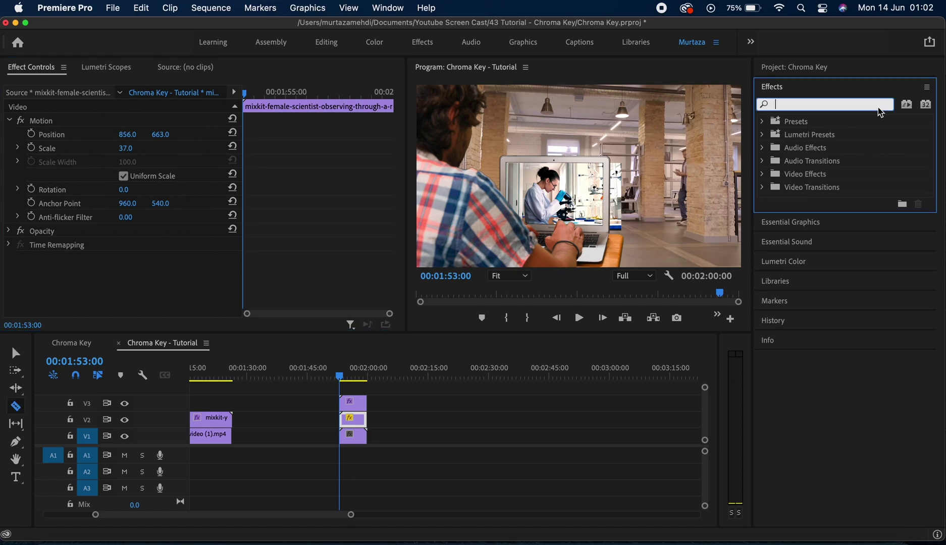
text(crop)
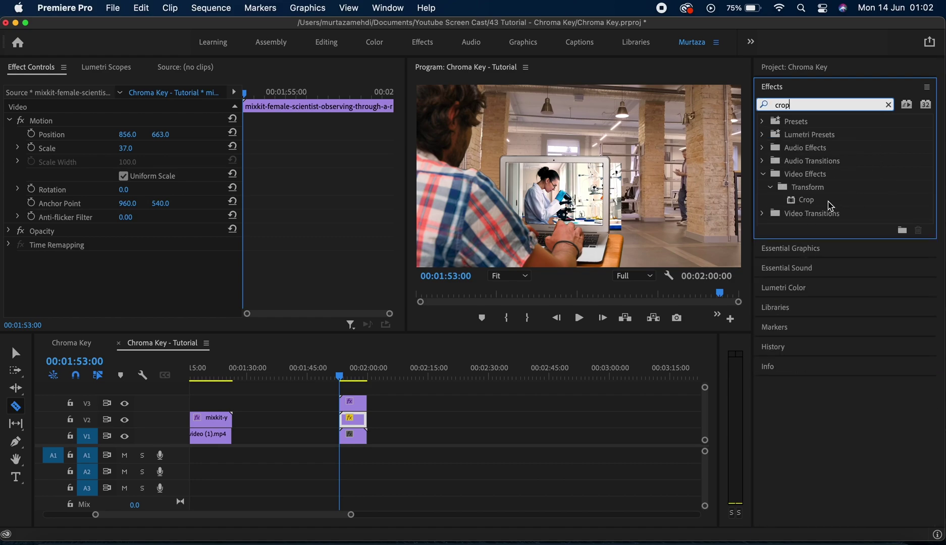
drag(816, 201, 366, 427)
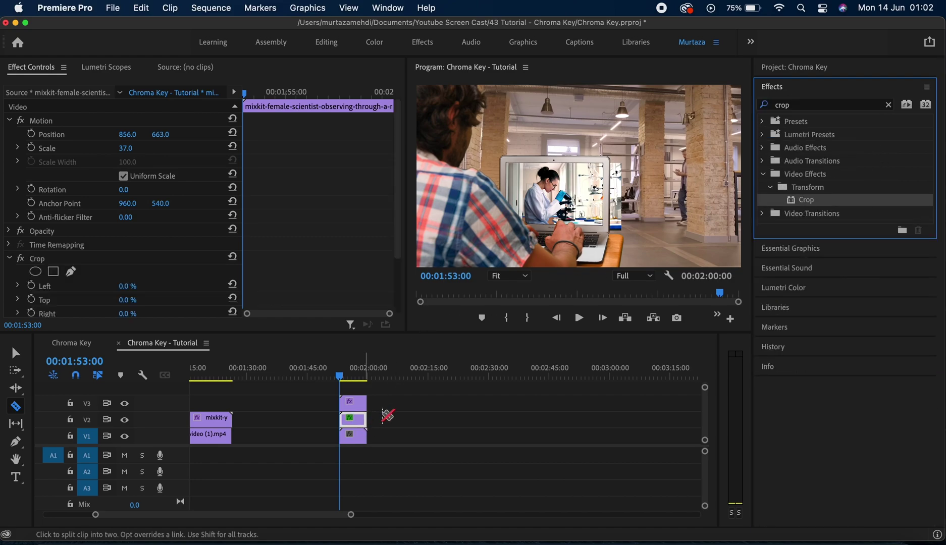
Set the Crop Right value to 14% and play back the laptop composite to preview it
drag(399, 230, 391, 307)
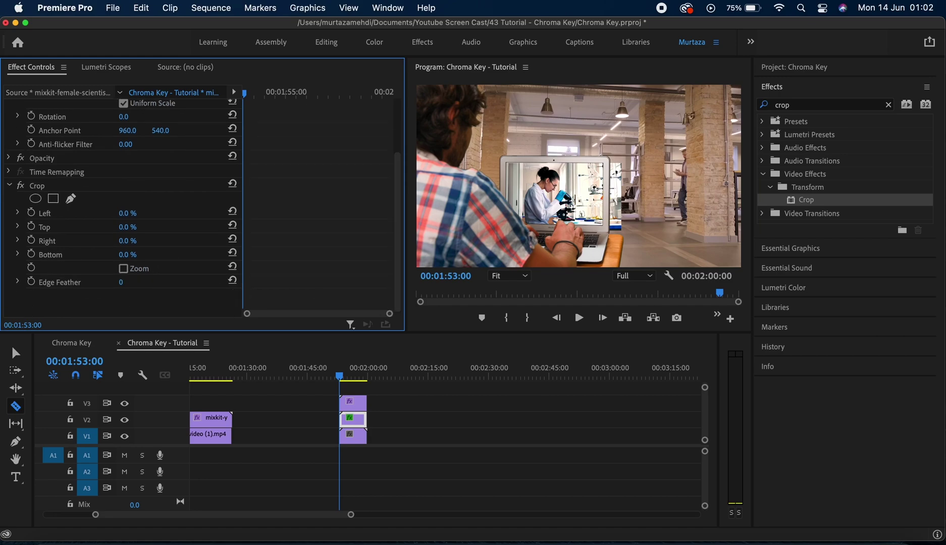
mouse_move(128, 241)
mouse_down()
mouse_move(147, 240)
mouse_move(134, 240)
mouse_up()
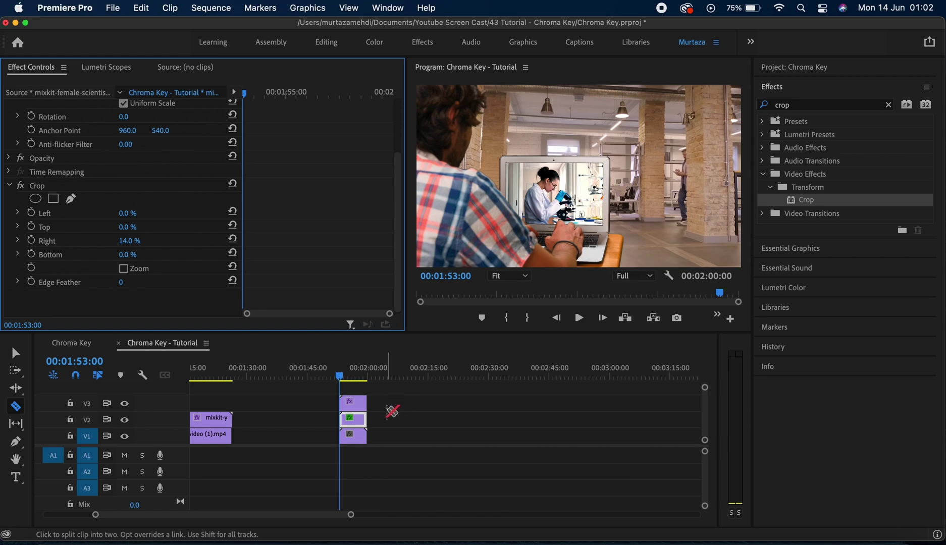
key(space)
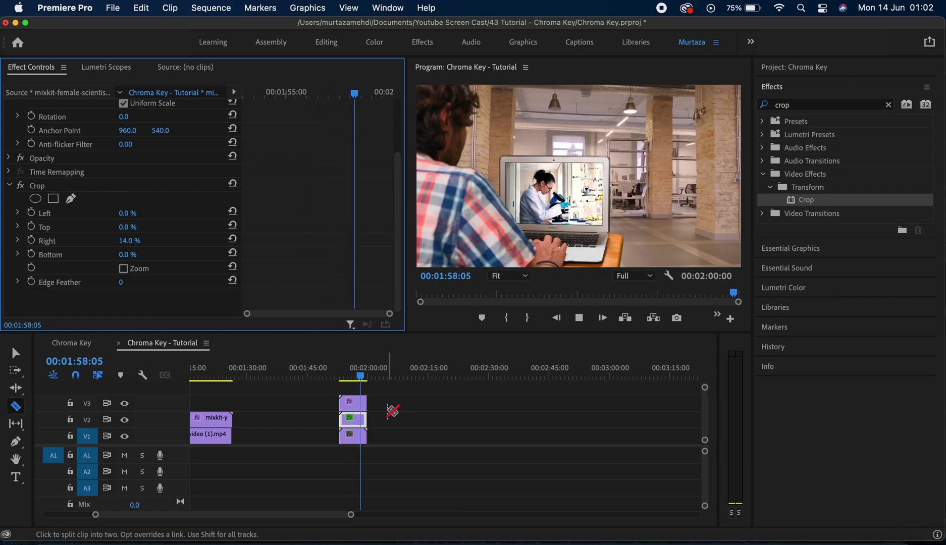
key(space)
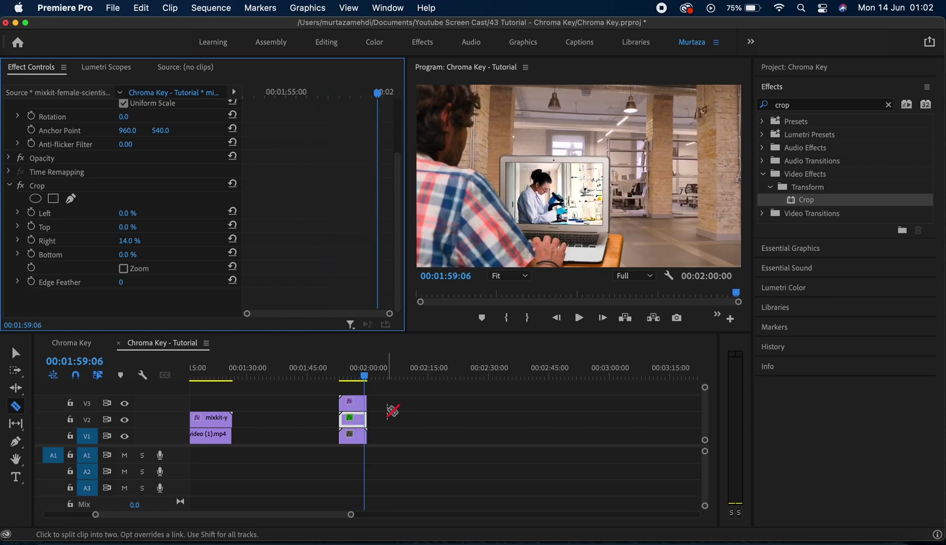
key(v)
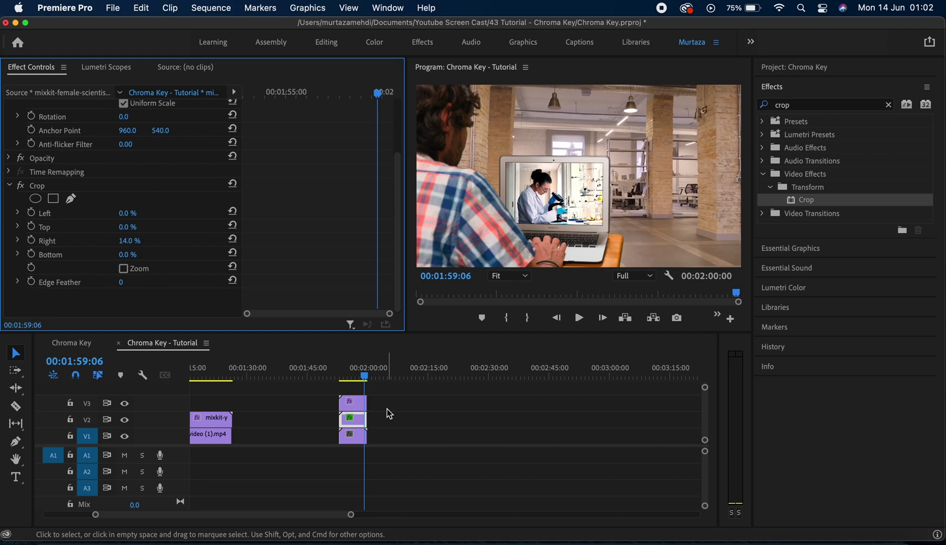